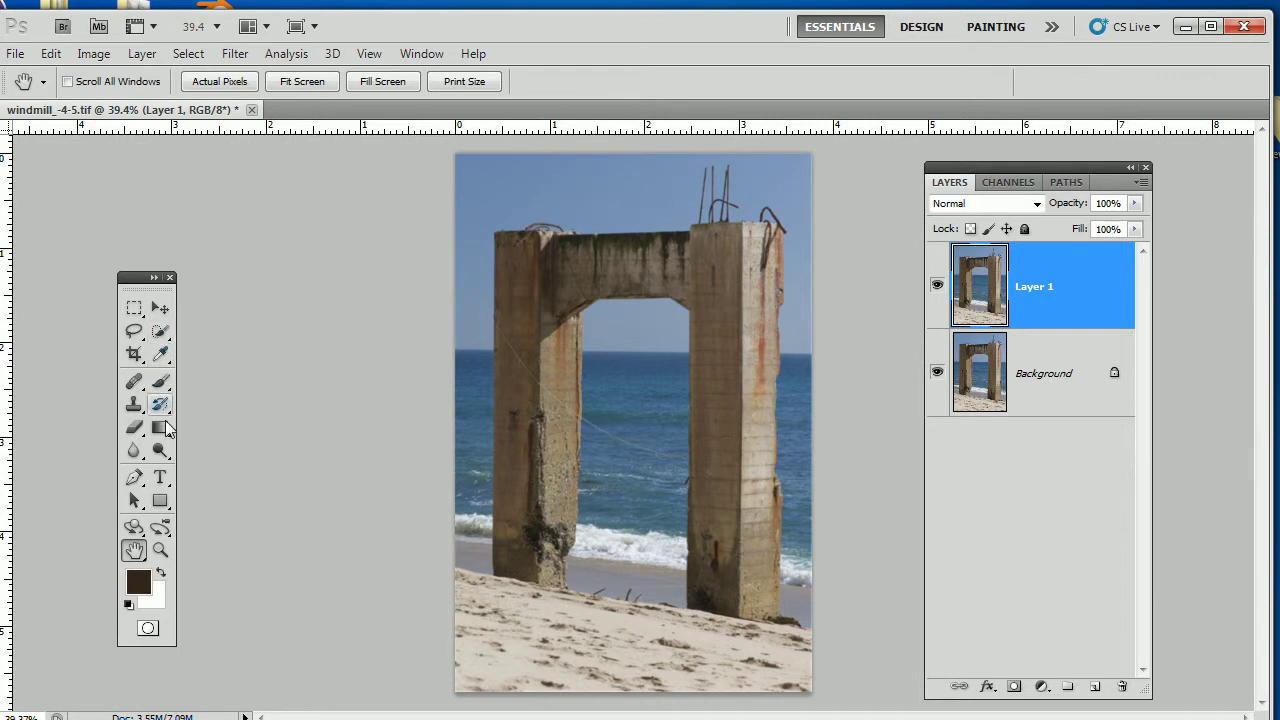
Select the sky around the concrete structure and inside the arch opening with the Magic Wand.
{"action": "left_click", "coordinate": [161, 333]}
{"action": "left_click", "coordinate": [227, 350]}
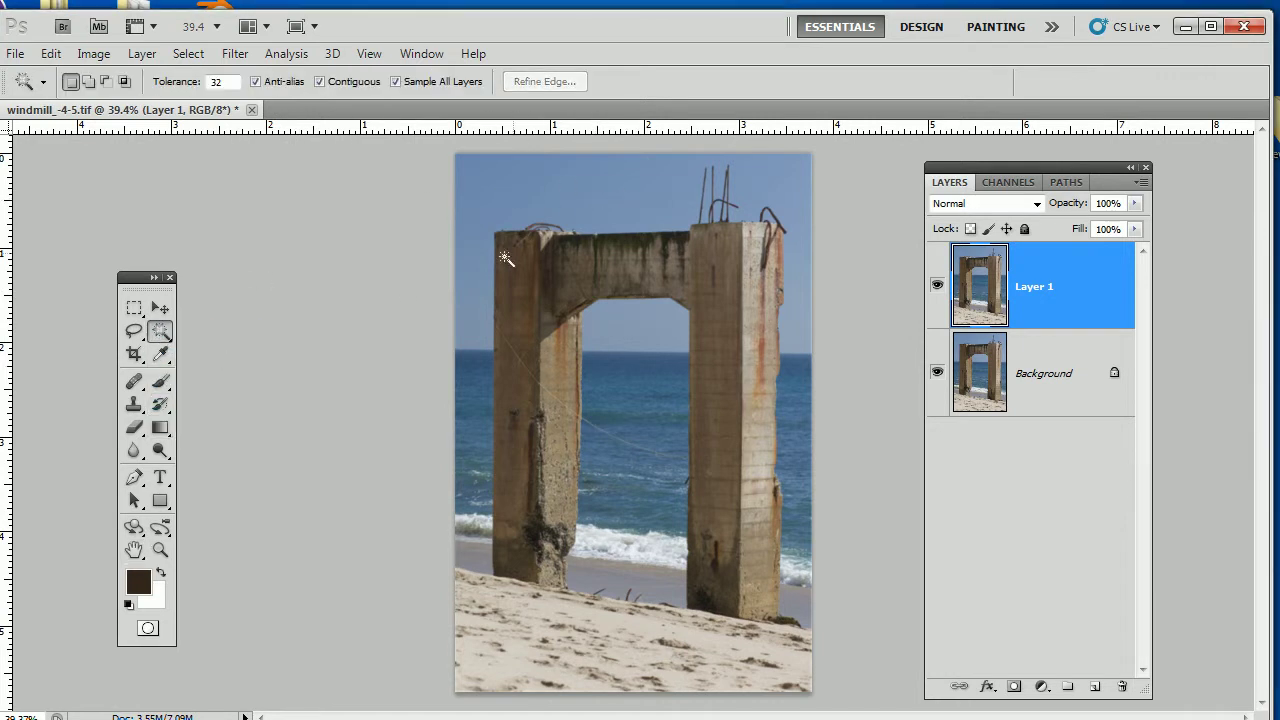
{"action": "left_click", "coordinate": [474, 317]}
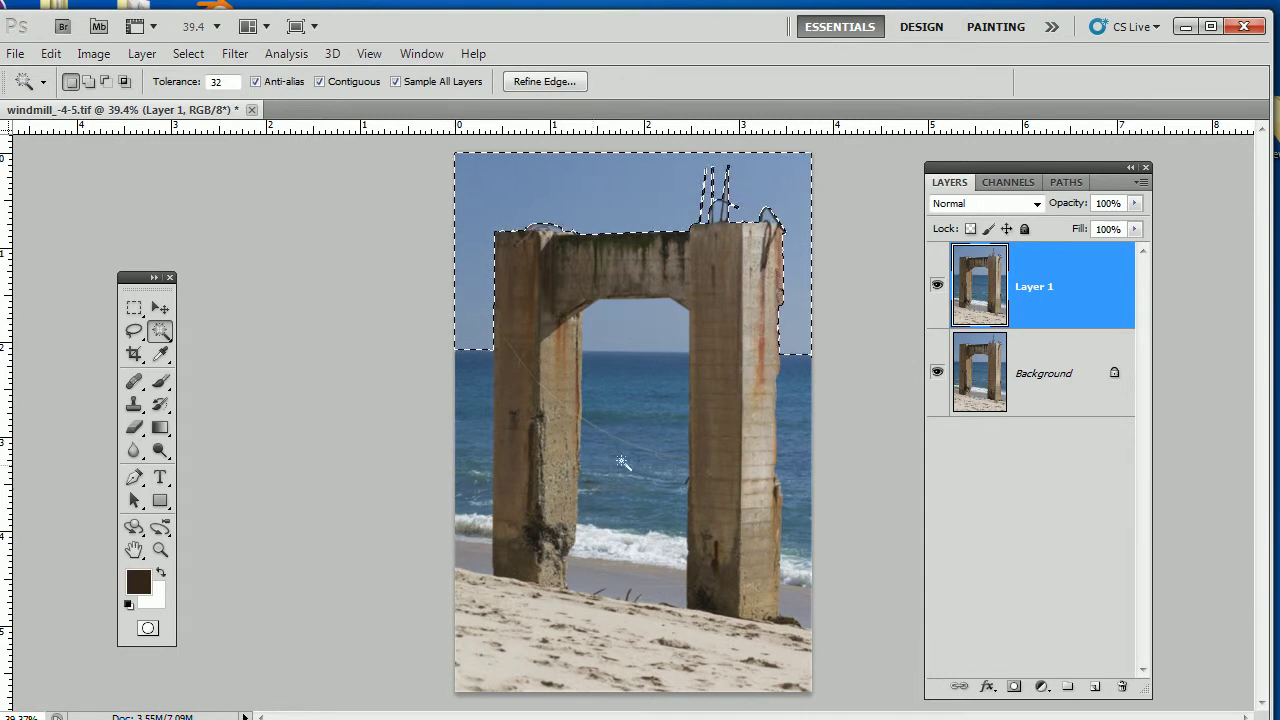
{"action": "left_click", "coordinate": [629, 316], "text": "shift"}
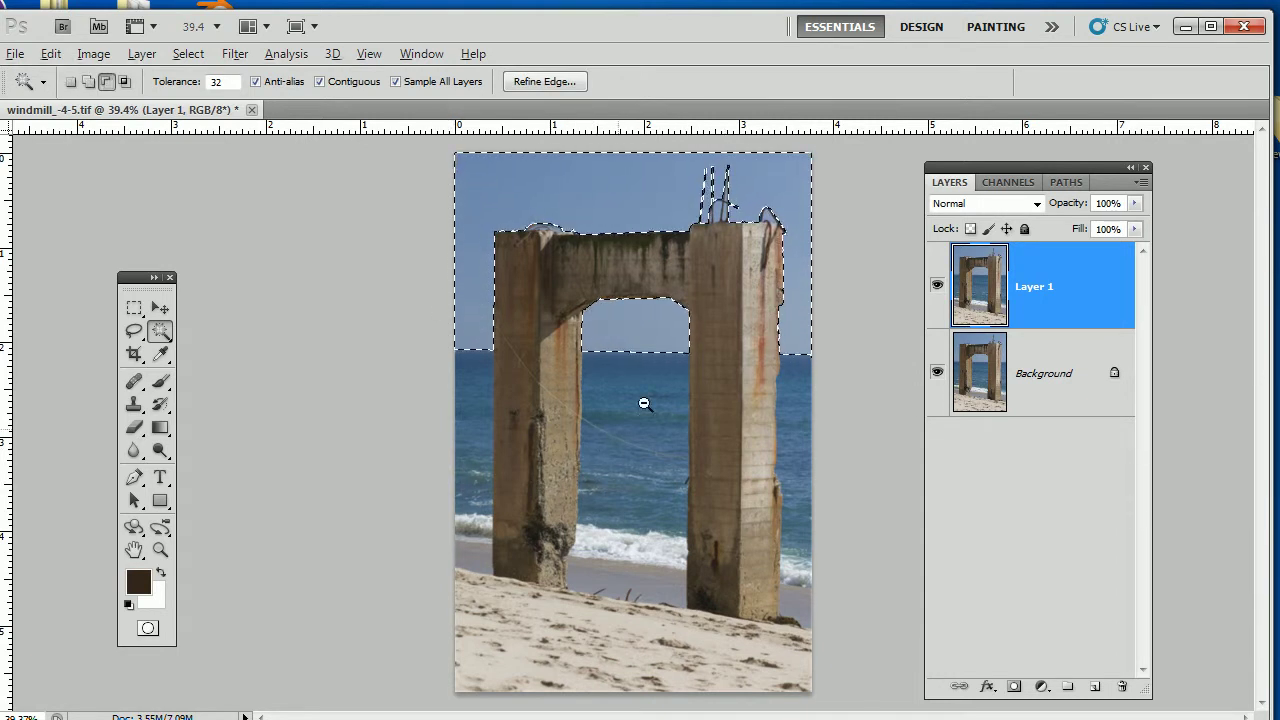
Add the small patches of sky enclosed by the bent rebar on top of the left pillar to the selection.
{"action": "left_click_drag", "start_coordinate": [532, 223], "coordinate": [666, 242]}
{"action": "left_click_drag", "start_coordinate": [506, 340], "coordinate": [563, 360]}
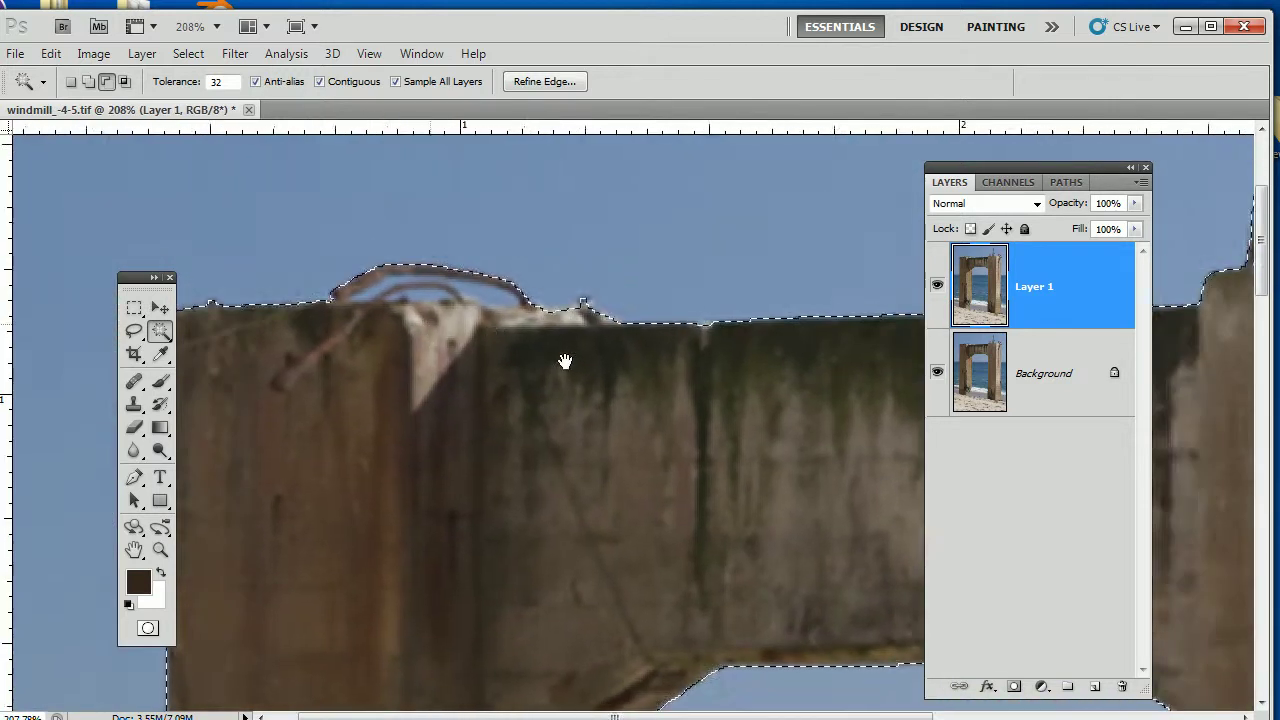
{"action": "left_click_drag", "start_coordinate": [685, 322], "coordinate": [737, 363]}
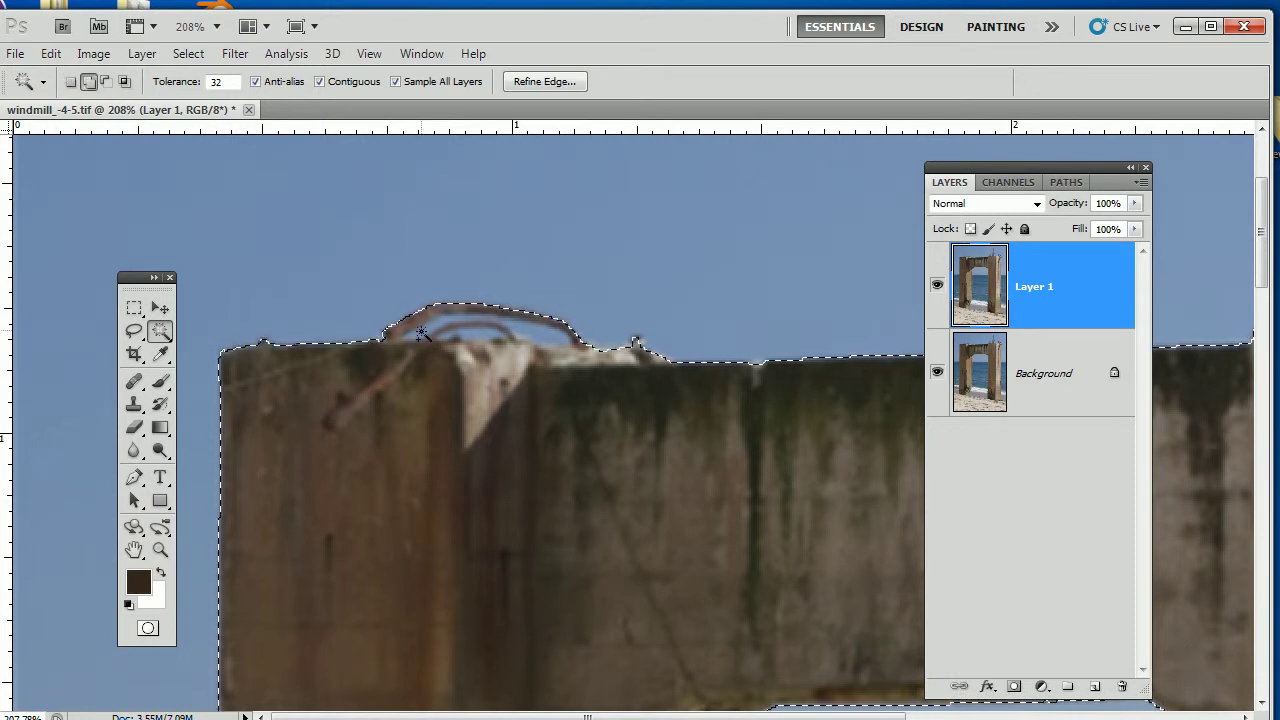
{"action": "left_click", "coordinate": [421, 335], "text": "shift"}
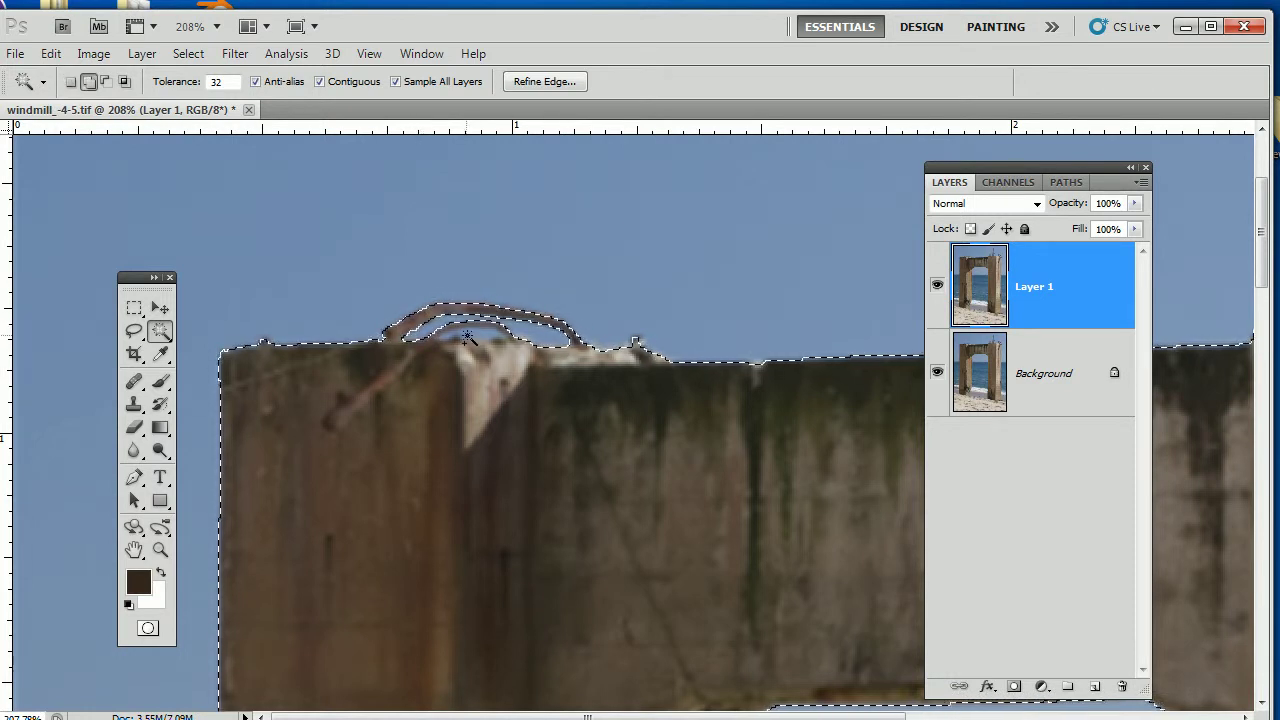
{"action": "left_click", "coordinate": [467, 338], "text": "shift"}
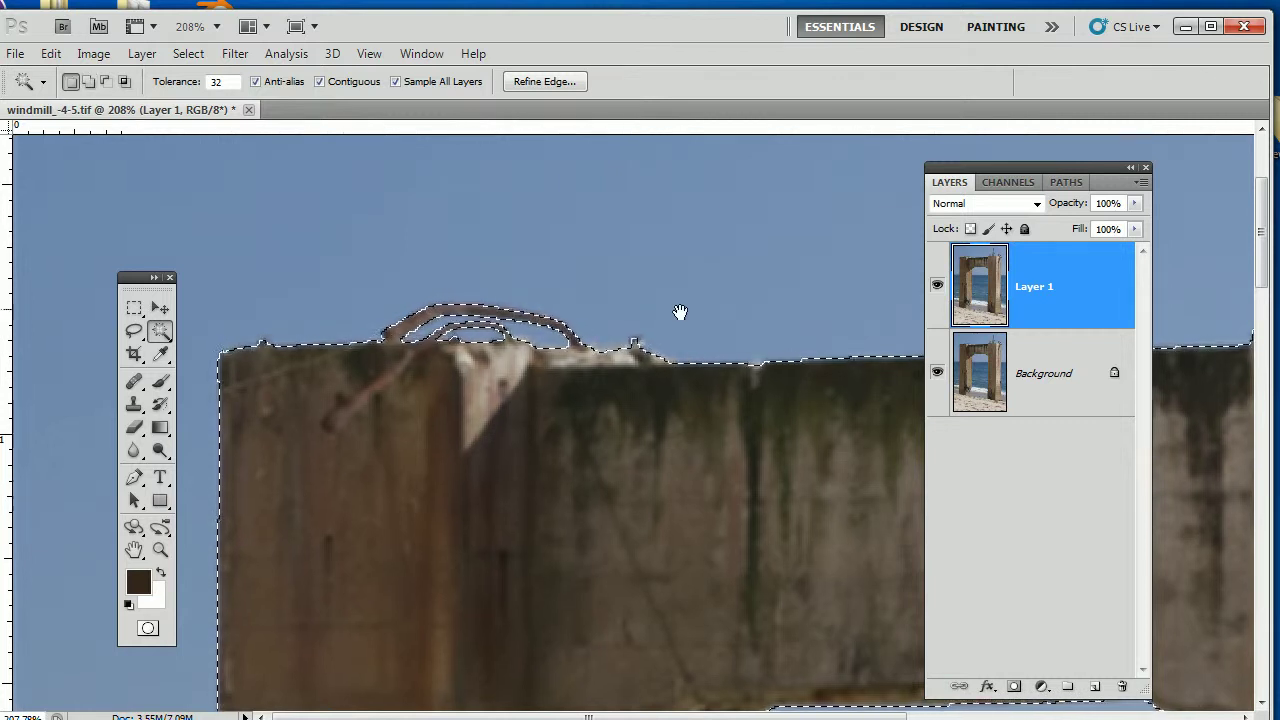
Refine the sky selection around the upright rebar on the right pillar, subtracting the rods and adding the sky gaps between them.
{"action": "left_click_drag", "start_coordinate": [617, 285], "coordinate": [104, 338]}
{"action": "left_click_drag", "start_coordinate": [737, 300], "coordinate": [700, 386]}
{"action": "left_click", "coordinate": [722, 380], "text": "shift"}
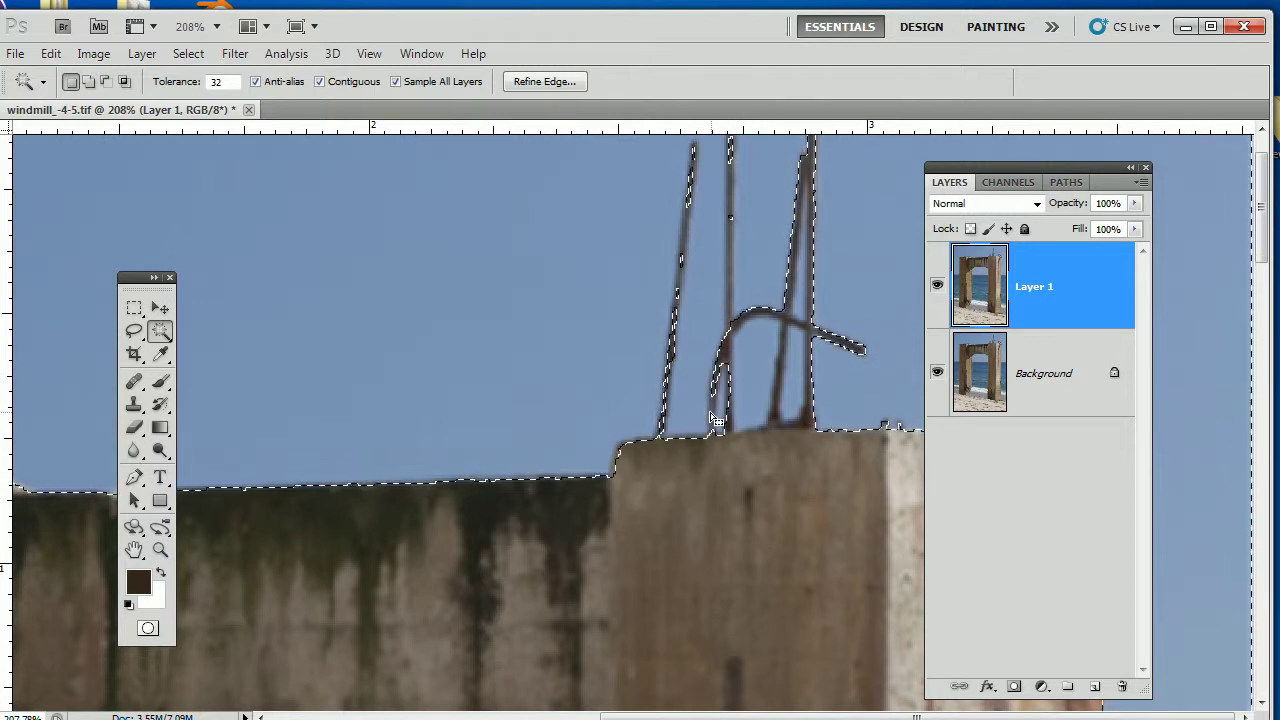
{"action": "left_click", "coordinate": [713, 406], "text": "alt"}
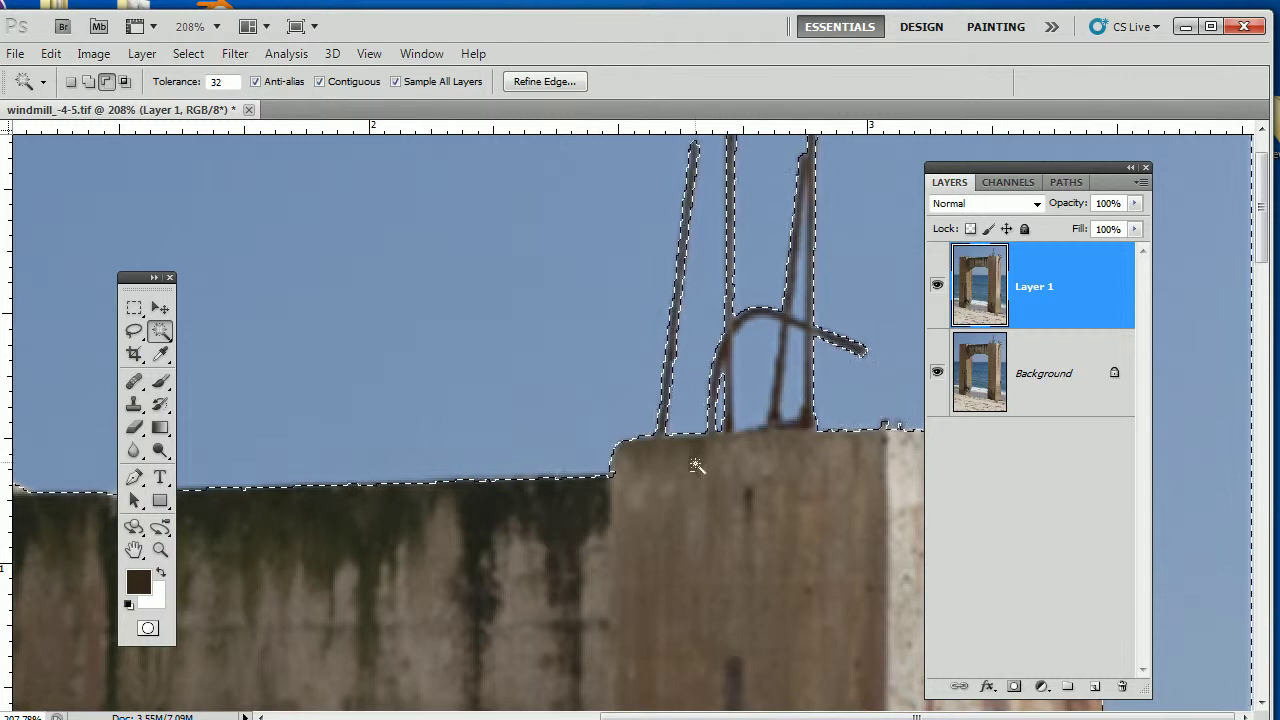
{"action": "left_click", "coordinate": [758, 374], "text": "shift"}
{"action": "left_click", "coordinate": [794, 366], "text": "shift"}
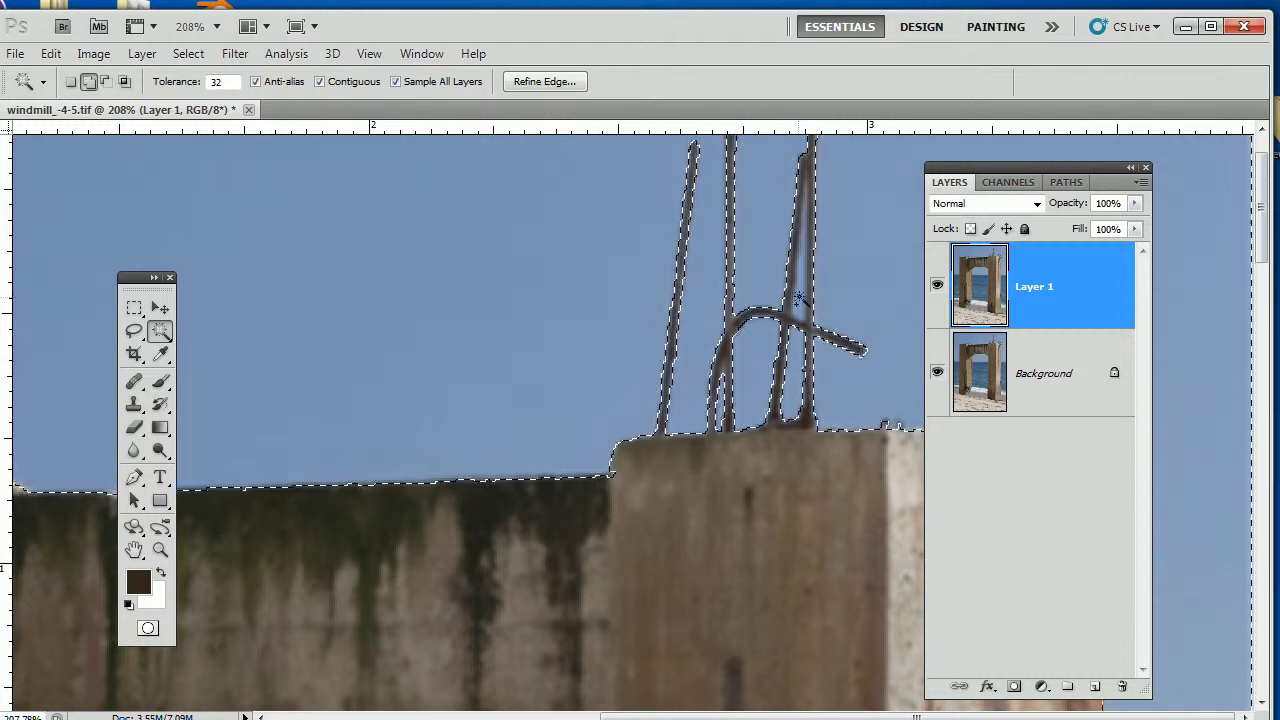
{"action": "left_click", "coordinate": [804, 269], "text": "shift"}
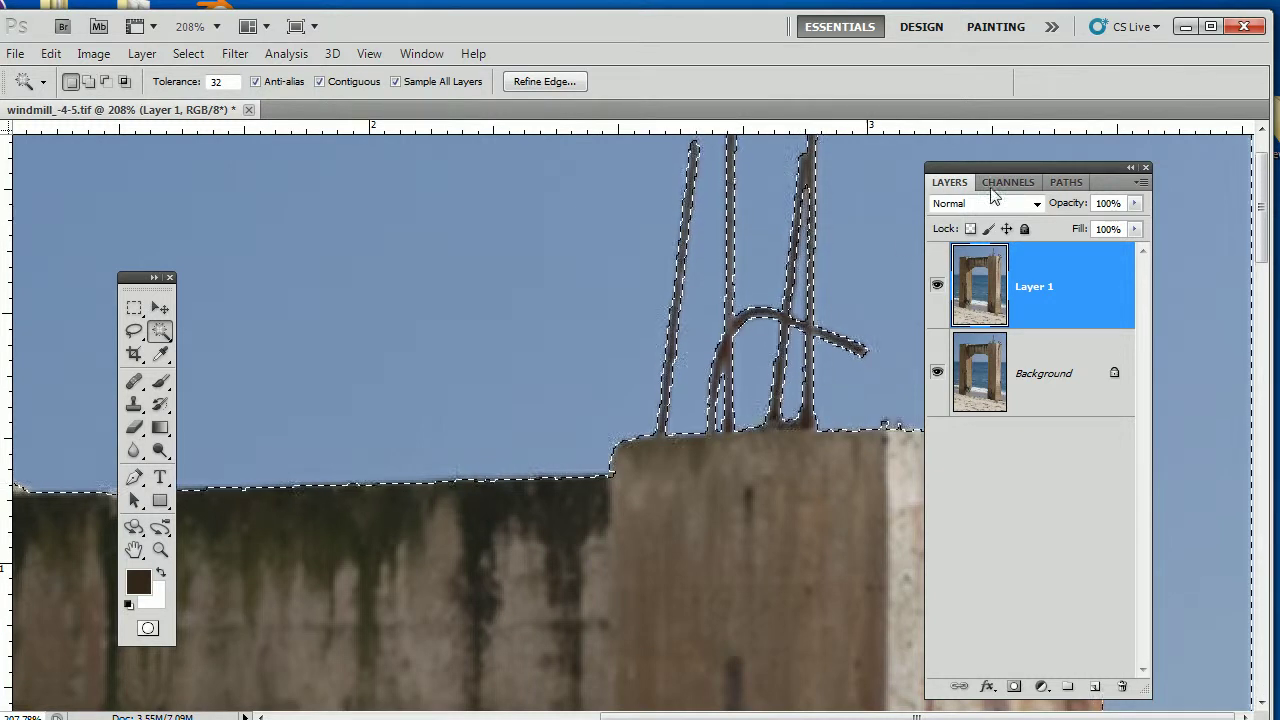
Move the Layers panel aside and add the sky inside the rebar loop at the right pillar's outer corner to the selection.
{"action": "left_click_drag", "start_coordinate": [1011, 166], "coordinate": [594, 322]}
{"action": "left_click_drag", "start_coordinate": [688, 322], "coordinate": [550, 146]}
{"action": "left_click", "coordinate": [1026, 406], "text": "shift"}
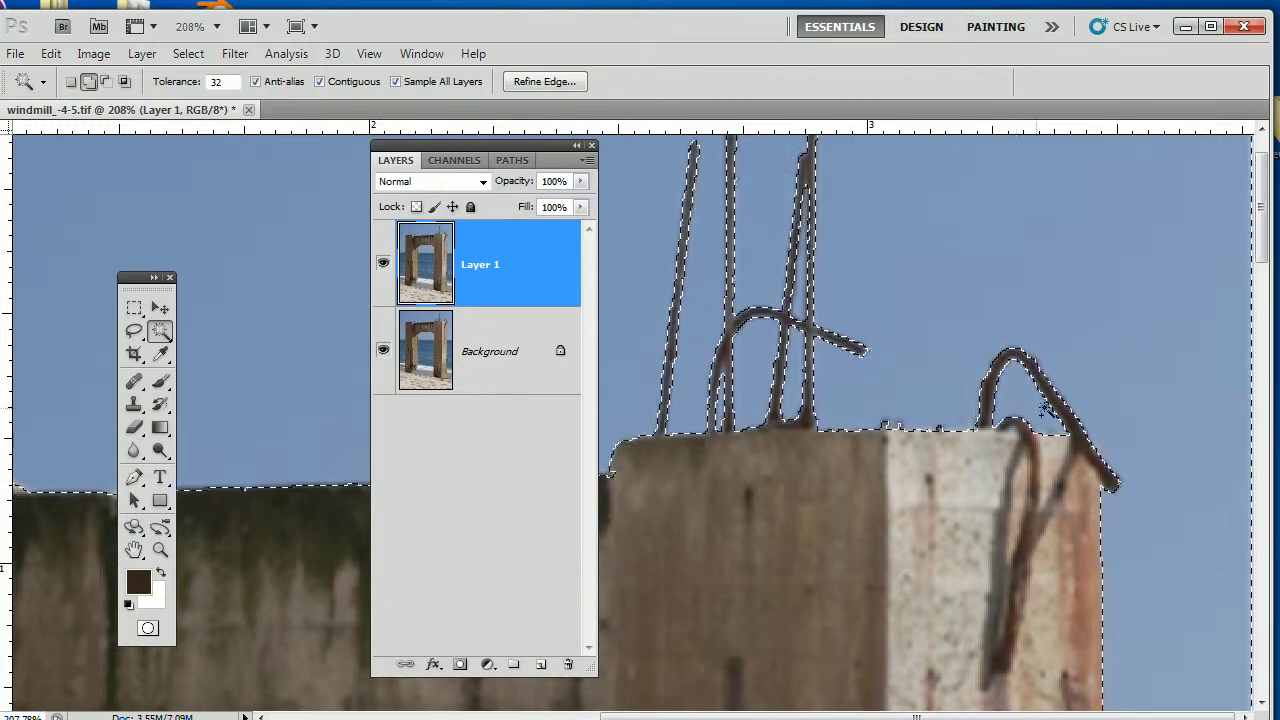
{"action": "left_click_drag", "start_coordinate": [540, 143], "coordinate": [1154, 170]}
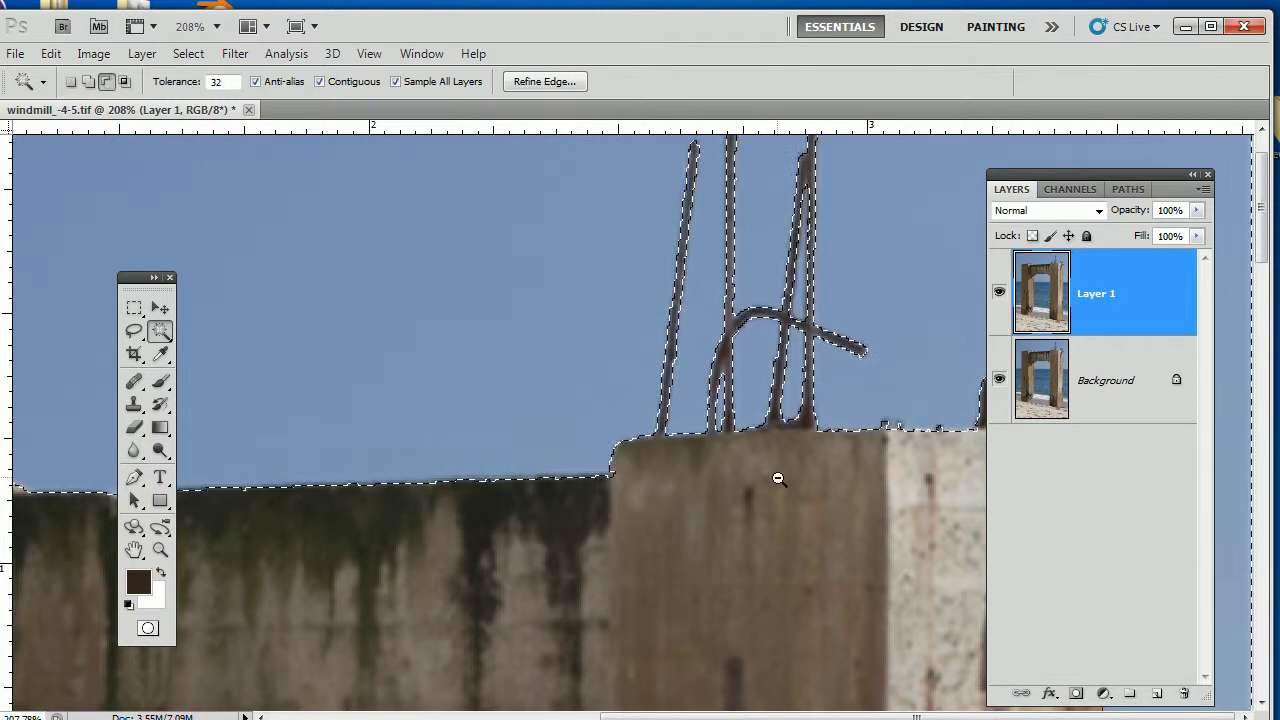
Extend the selection over the sea and wet sand beside and between both pillars with the Quick Selection tool.
{"action": "left_click_drag", "start_coordinate": [777, 477], "coordinate": [590, 403]}
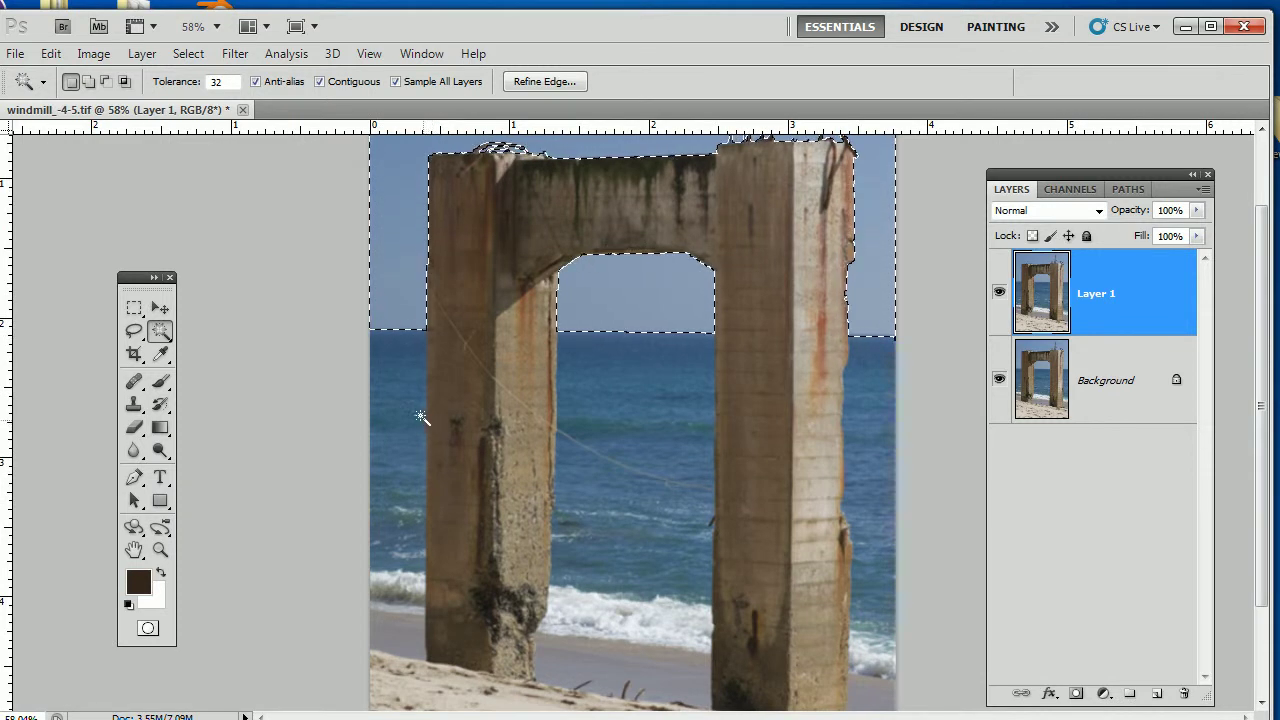
{"action": "left_click_drag", "start_coordinate": [114, 274], "coordinate": [229, 217]}
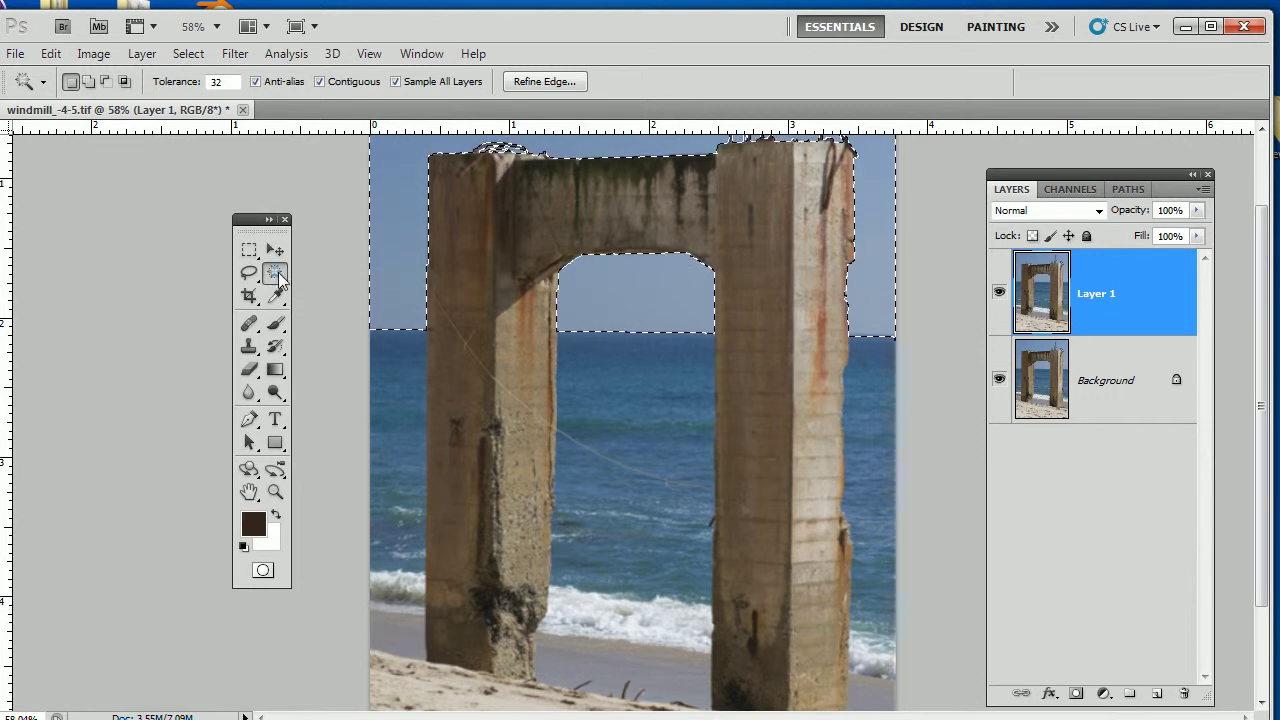
{"action": "left_click", "coordinate": [277, 277]}
{"action": "left_click", "coordinate": [364, 273]}
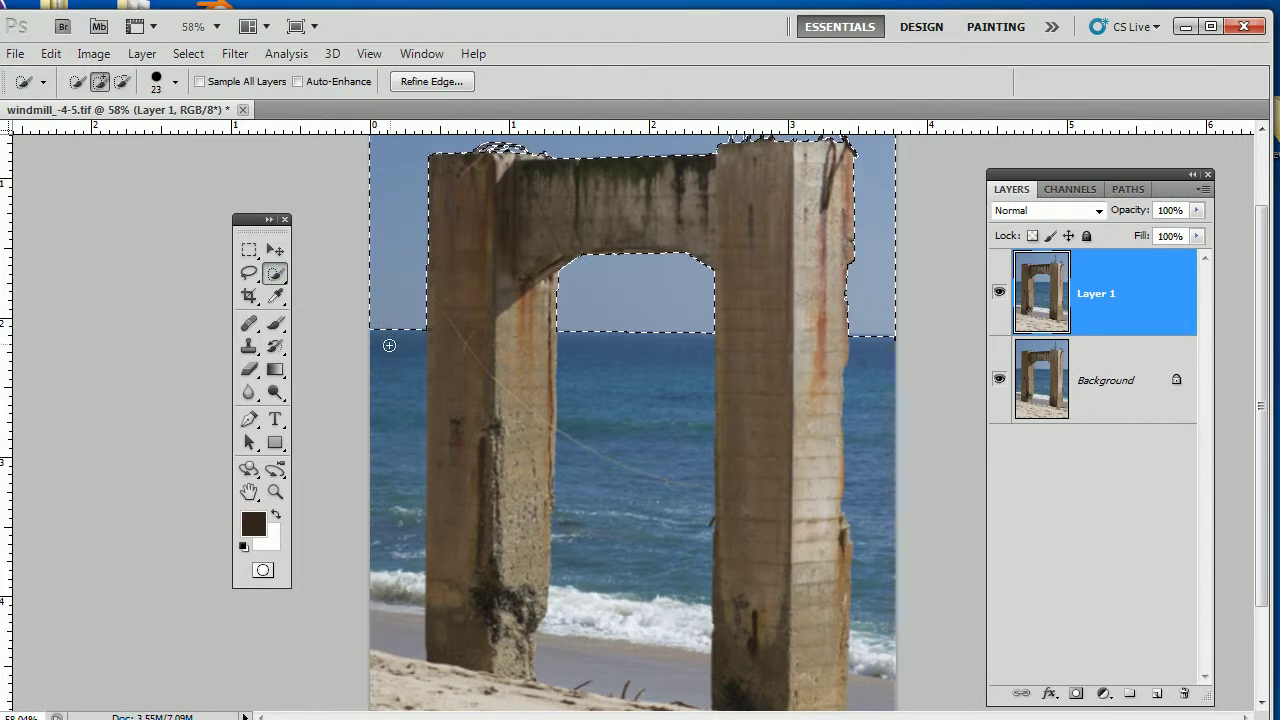
{"action": "mouse_move", "coordinate": [400, 331]}
{"action": "left_mouse_down"}
{"action": "mouse_move", "coordinate": [391, 625]}
{"action": "mouse_move", "coordinate": [412, 568]}
{"action": "left_mouse_up"}
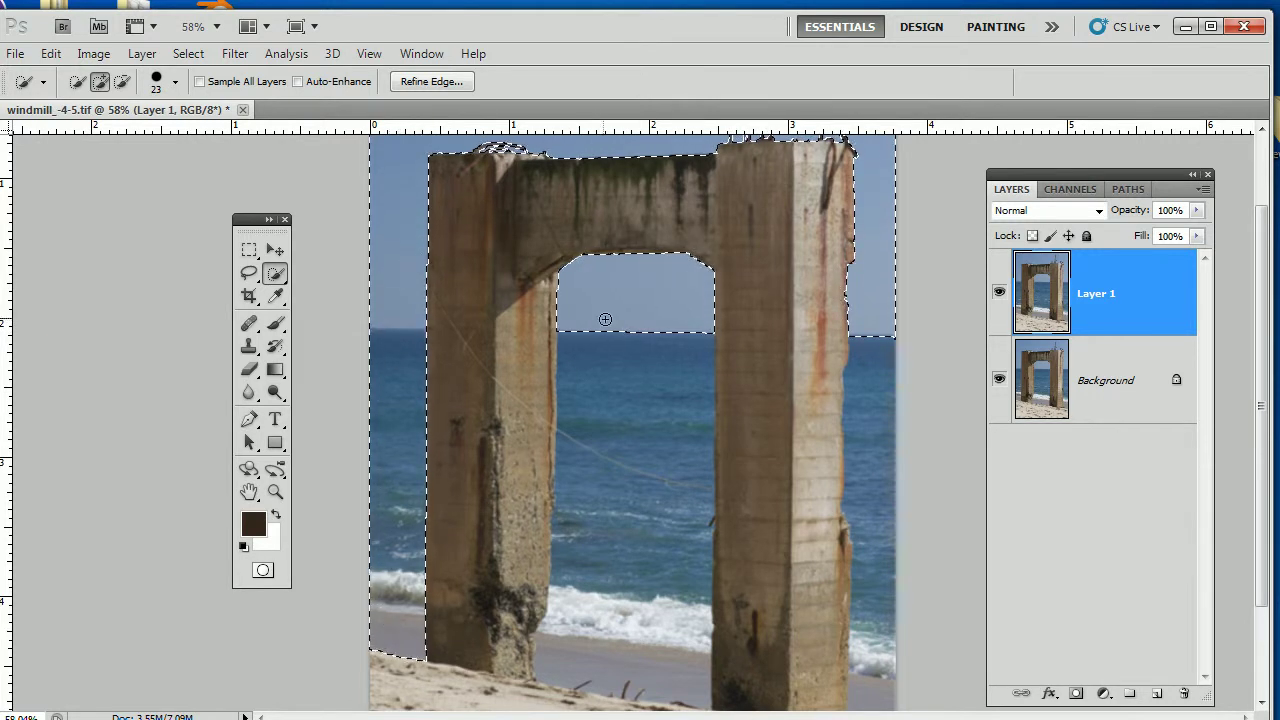
{"action": "mouse_move", "coordinate": [605, 318]}
{"action": "left_mouse_down"}
{"action": "mouse_move", "coordinate": [623, 608]}
{"action": "mouse_move", "coordinate": [611, 657]}
{"action": "mouse_move", "coordinate": [624, 643]}
{"action": "left_mouse_up"}
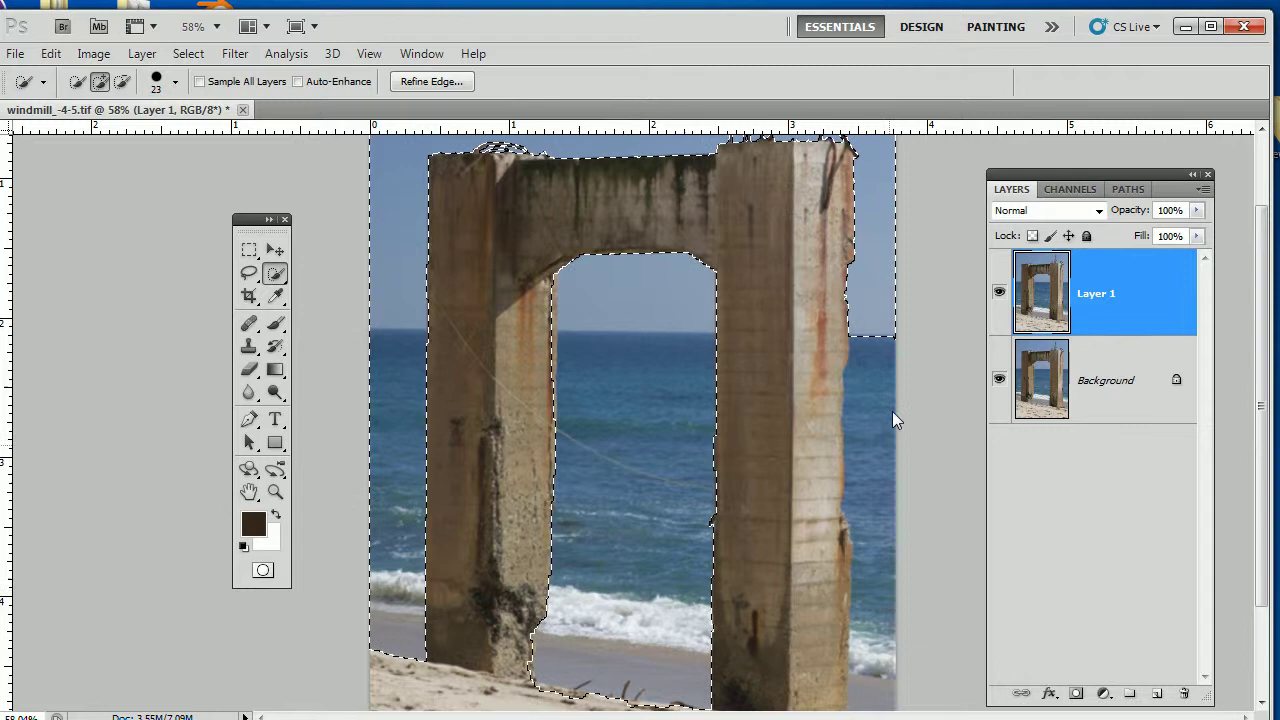
{"action": "left_click_drag", "start_coordinate": [873, 354], "coordinate": [874, 692]}
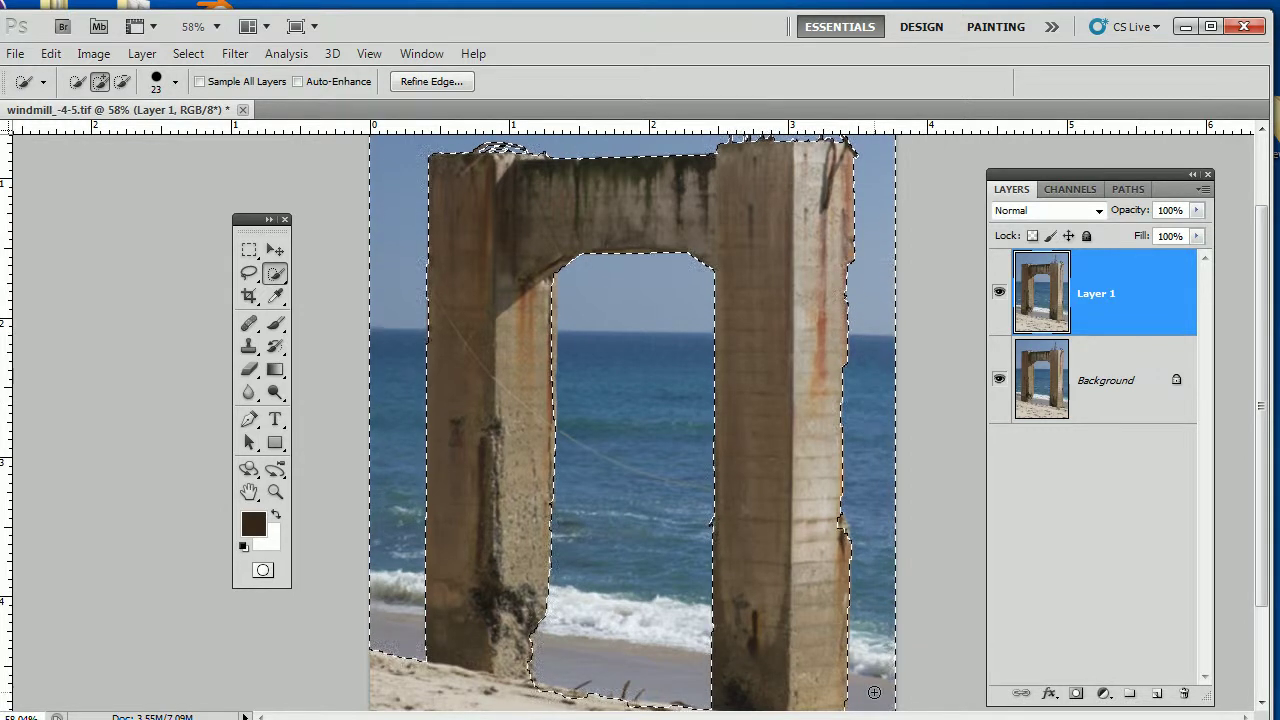
Collapse the Layers panel and subtract the chipped concrete on the right pillar's outer edge from the selection with a size 6 brush.
{"action": "key", "text": "space"}
{"action": "left_click_drag", "start_coordinate": [659, 566], "coordinate": [640, 445]}
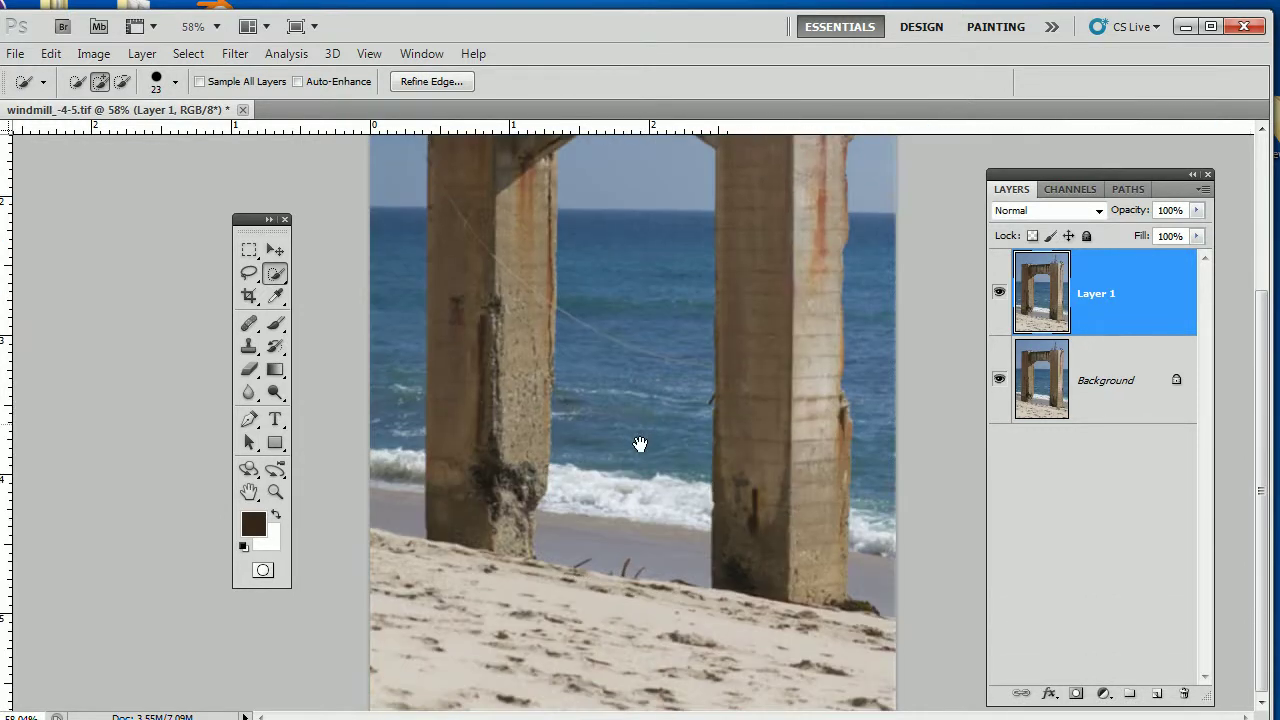
{"action": "left_click_drag", "start_coordinate": [650, 390], "coordinate": [648, 466]}
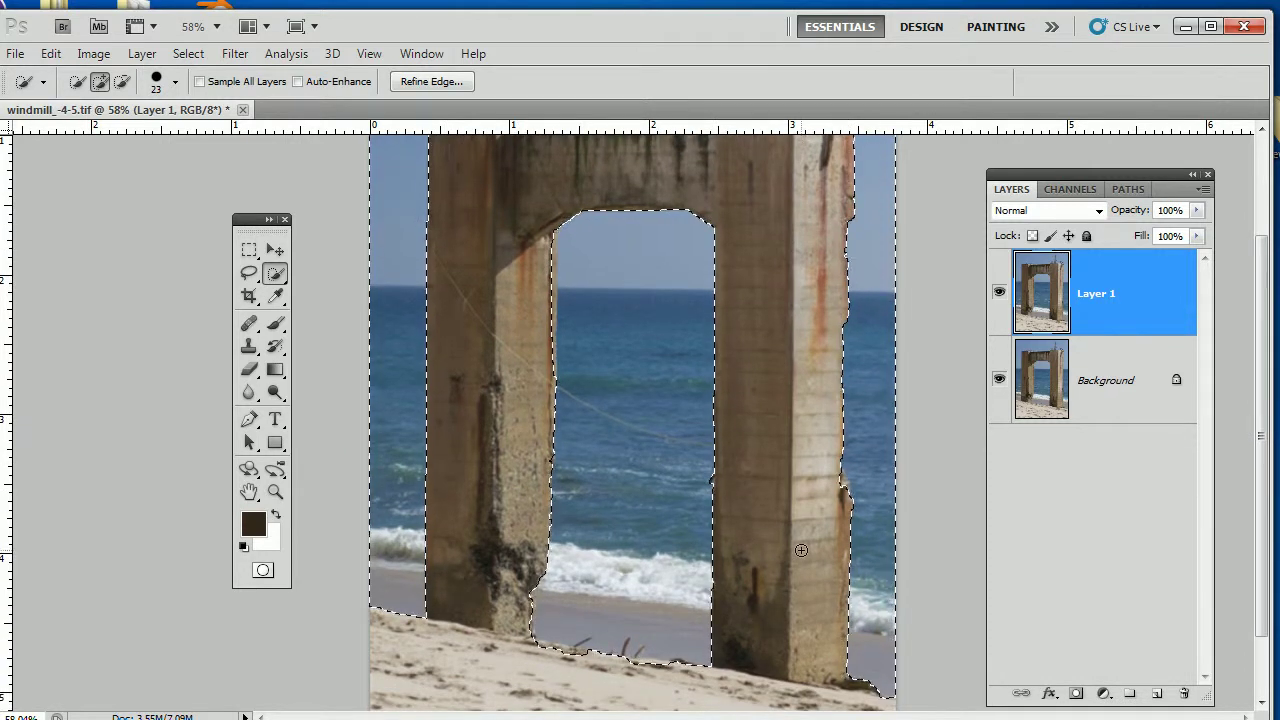
{"action": "key", "text": "alt+space"}
{"action": "left_click_drag", "start_coordinate": [846, 494], "coordinate": [908, 497]}
{"action": "left_click_drag", "start_coordinate": [720, 434], "coordinate": [674, 441]}
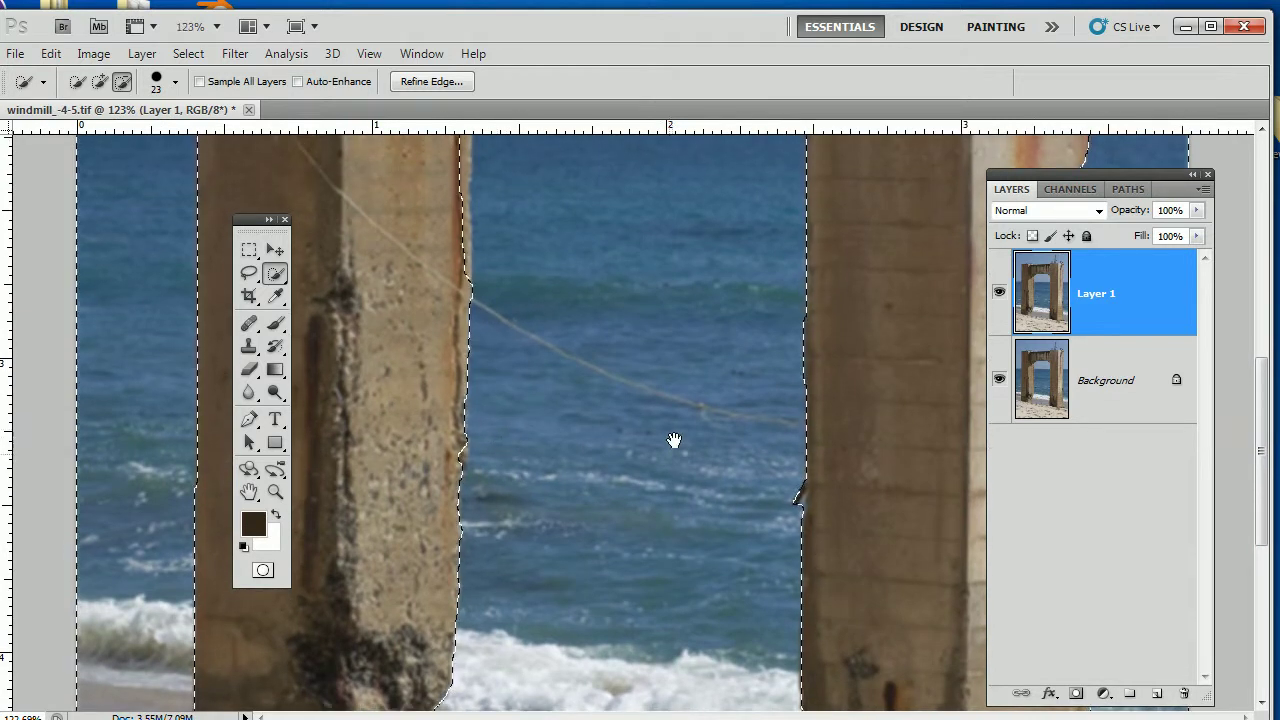
{"action": "scroll", "coordinate": [700, 397], "scroll_direction": "up", "scroll_amount": 4}
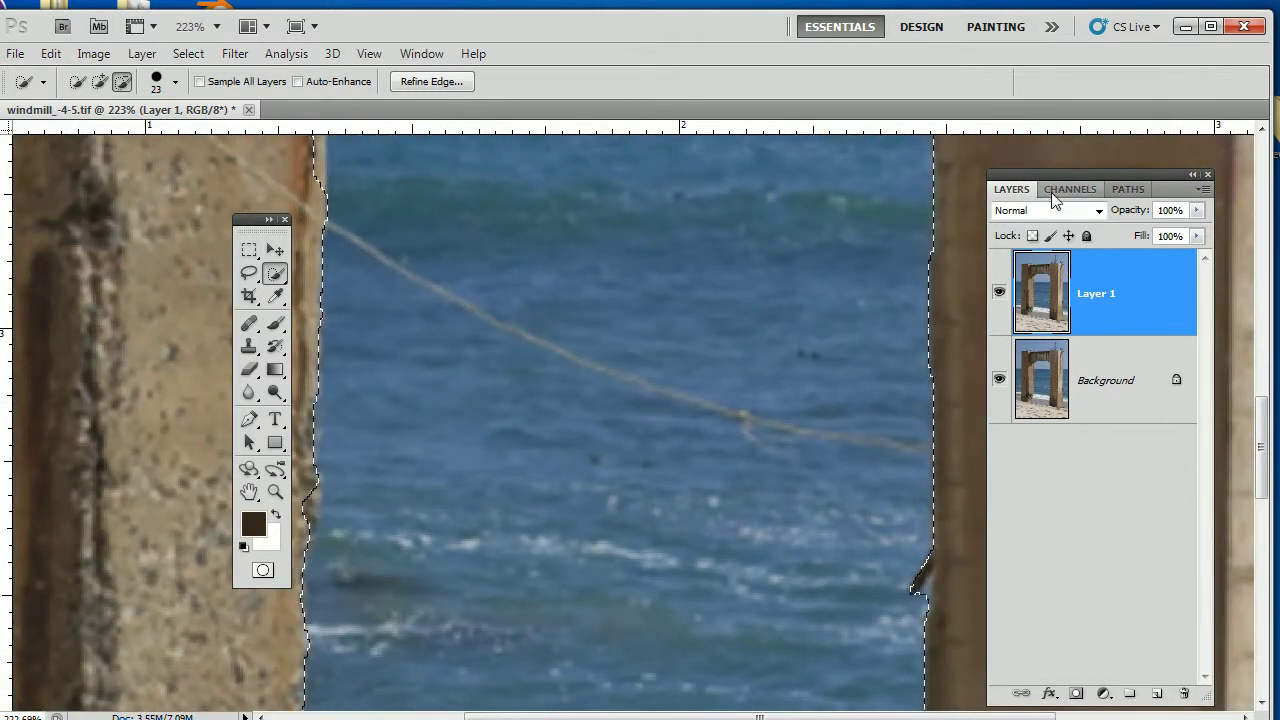
{"action": "double_click", "coordinate": [1066, 174]}
{"action": "left_click_drag", "start_coordinate": [1043, 360], "coordinate": [468, 238]}
{"action": "left_click_drag", "start_coordinate": [1045, 458], "coordinate": [1033, 411]}
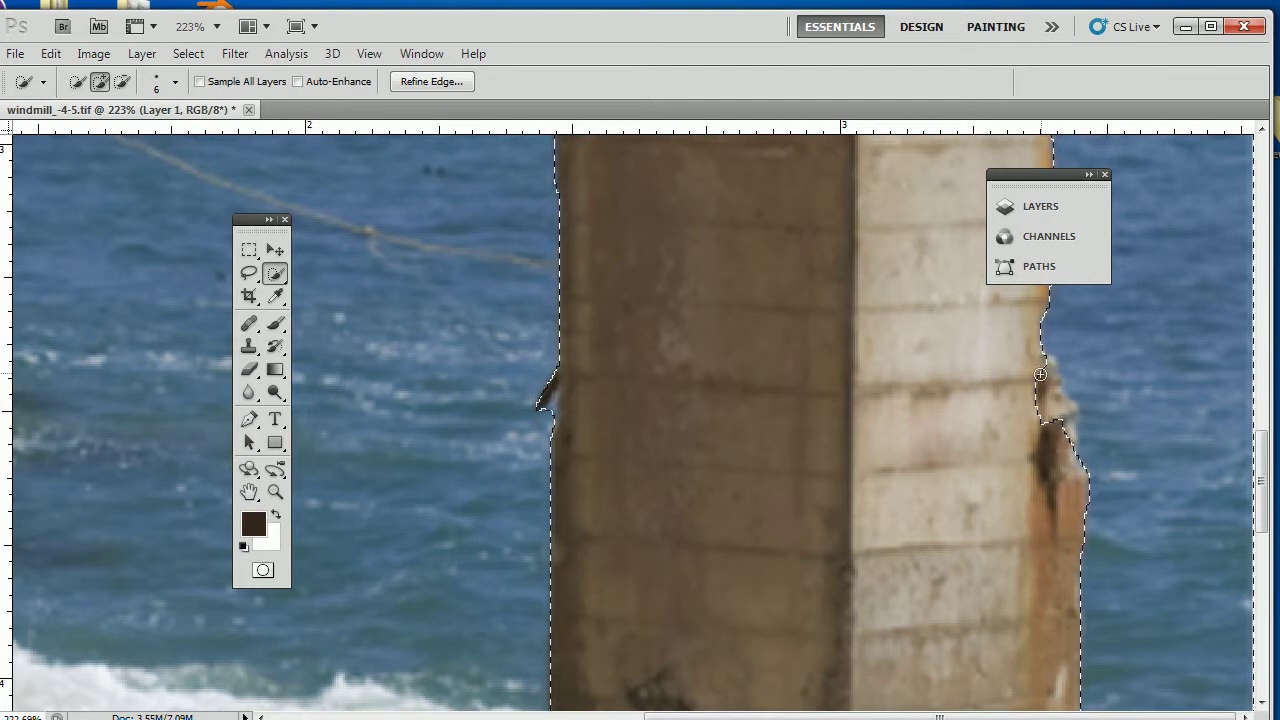
{"action": "key", "text": "alt"}
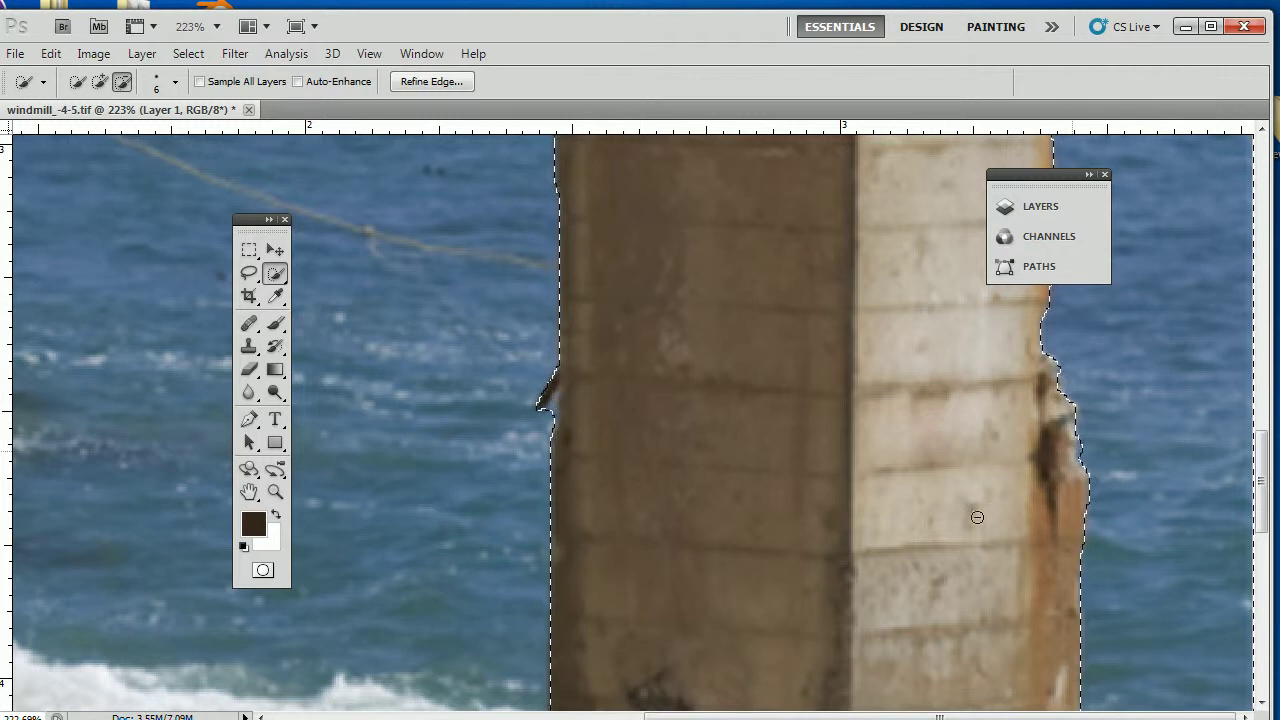
Add the thin splinter sticking out of the right pillar's inner edge to the background selection.
{"action": "key", "text": "super"}
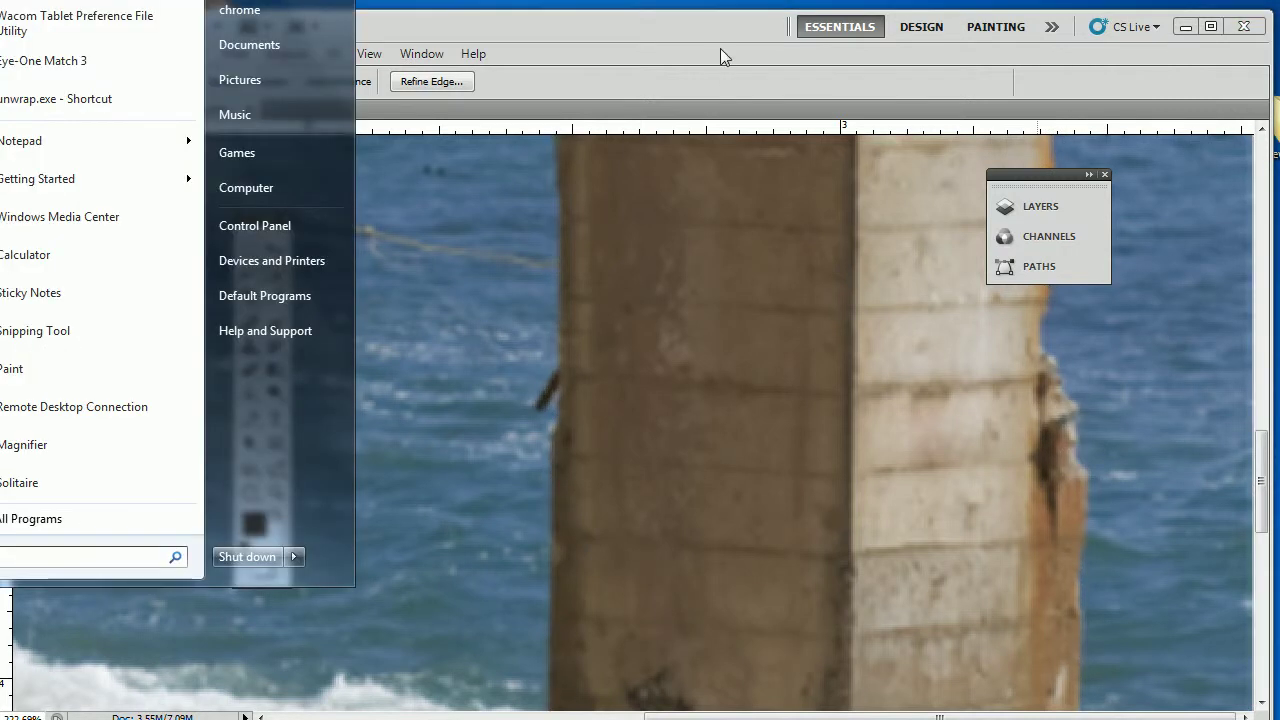
{"action": "left_click", "coordinate": [720, 49]}
{"action": "left_click_drag", "start_coordinate": [968, 642], "coordinate": [750, 110]}
{"action": "scroll", "coordinate": [970, 410], "scroll_direction": "up", "scroll_amount": 10}
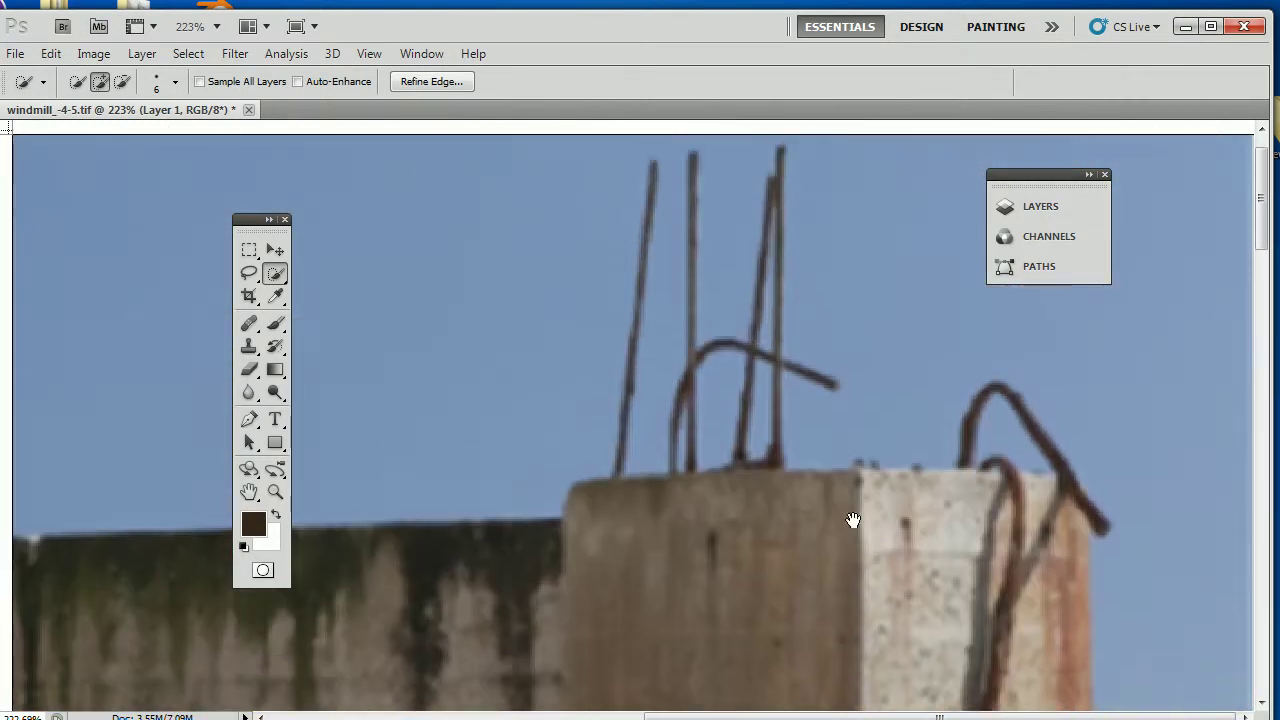
{"action": "left_click_drag", "start_coordinate": [871, 474], "coordinate": [926, 326]}
{"action": "left_click_drag", "start_coordinate": [916, 374], "coordinate": [957, 249]}
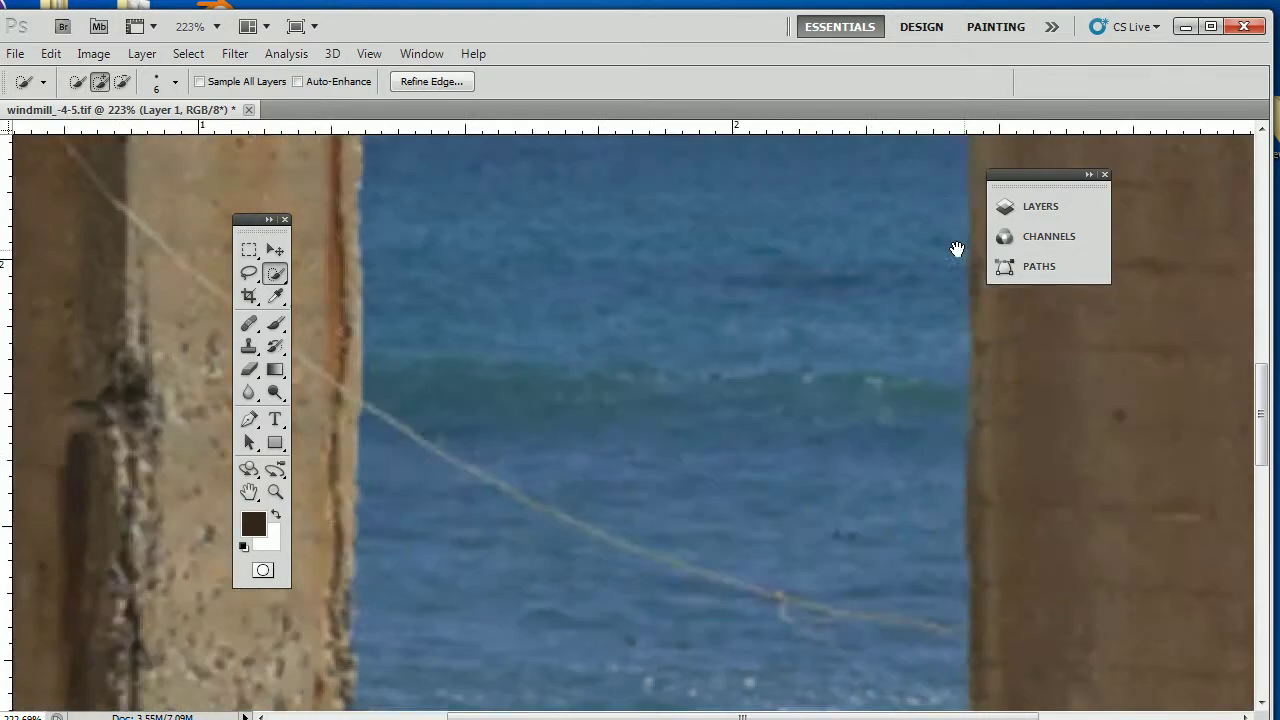
{"action": "left_click_drag", "start_coordinate": [931, 331], "coordinate": [963, 423]}
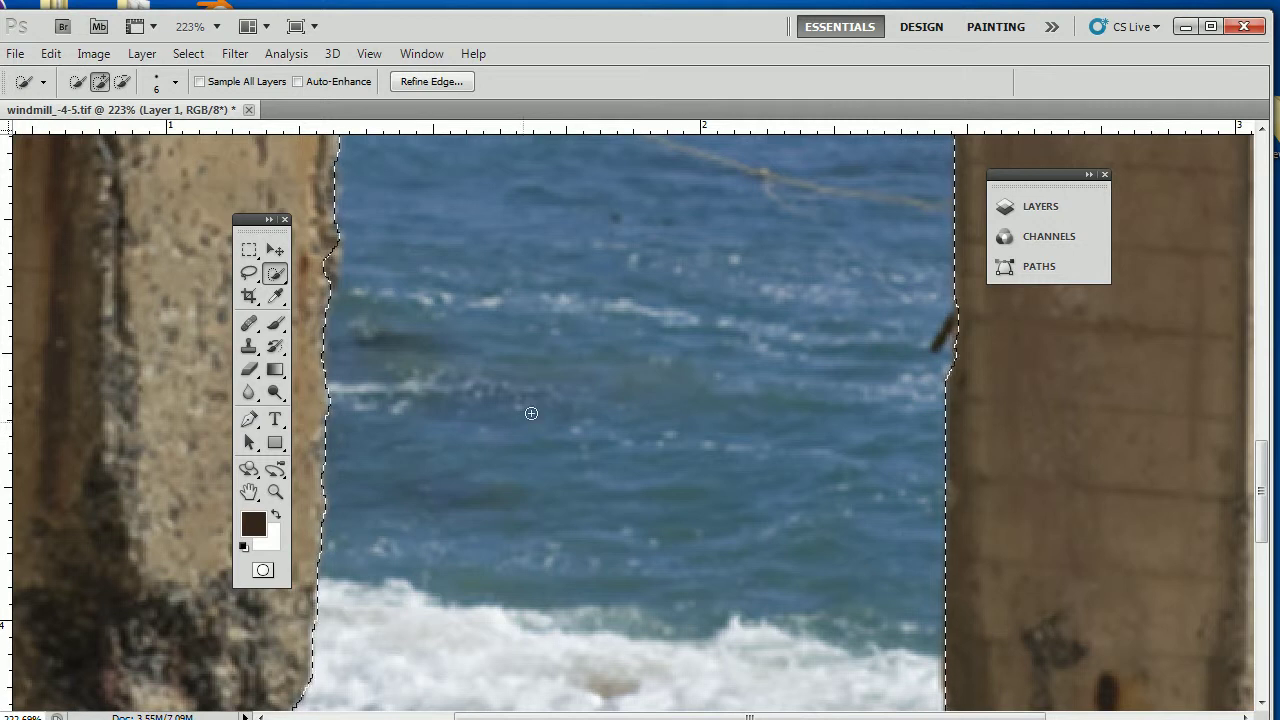
Clean up the selection along the left pillar's inner edge, subtracting the chipped concrete with the Quick Selection tool.
{"action": "left_click_drag", "start_coordinate": [447, 427], "coordinate": [512, 429]}
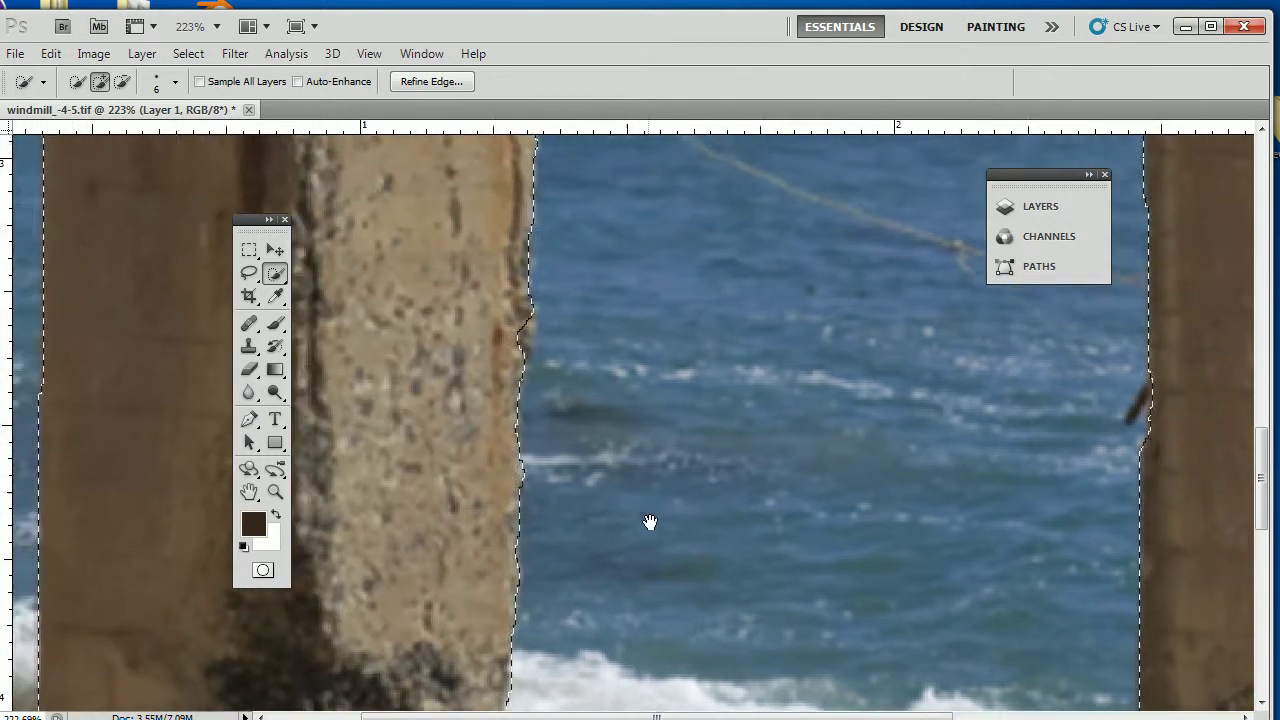
{"action": "left_click_drag", "start_coordinate": [650, 522], "coordinate": [658, 586]}
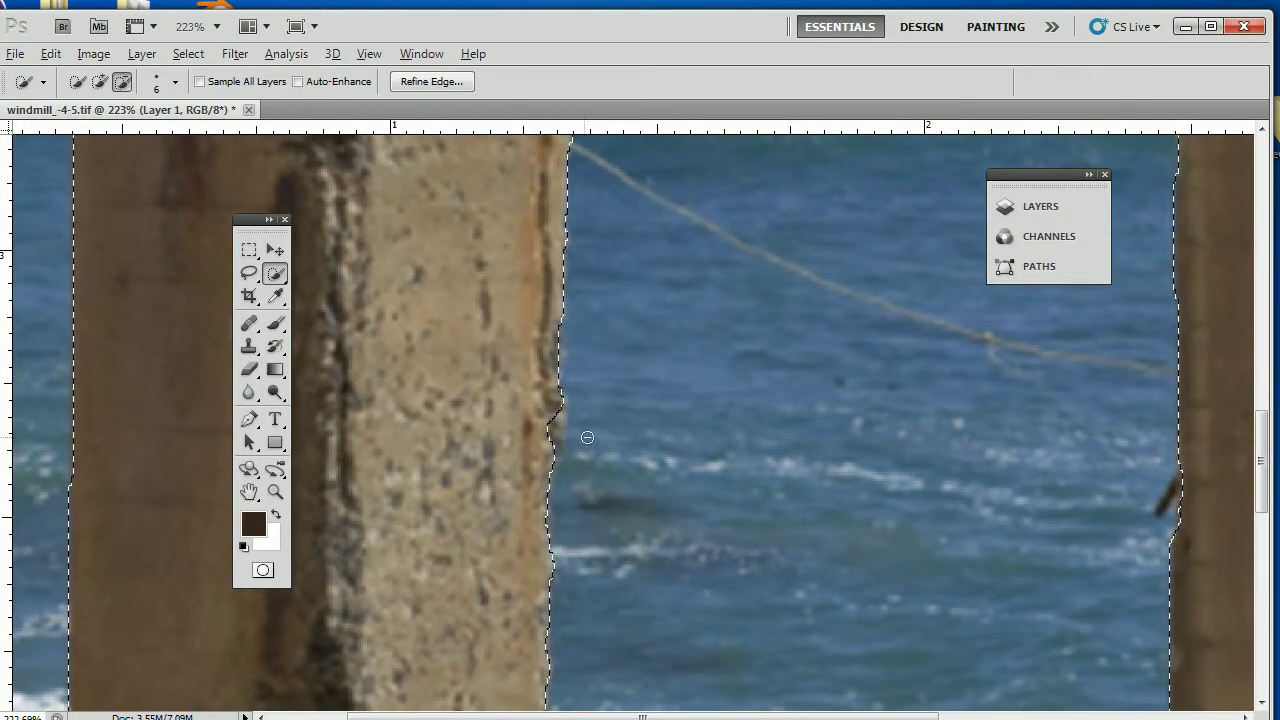
{"action": "left_click", "coordinate": [551, 433]}
{"action": "left_click_drag", "start_coordinate": [601, 369], "coordinate": [589, 585]}
{"action": "mouse_move", "coordinate": [617, 341]}
{"action": "left_mouse_down"}
{"action": "mouse_move", "coordinate": [617, 454]}
{"action": "mouse_move", "coordinate": [649, 420]}
{"action": "mouse_move", "coordinate": [639, 391]}
{"action": "left_mouse_up"}
{"action": "key", "text": "alt"}
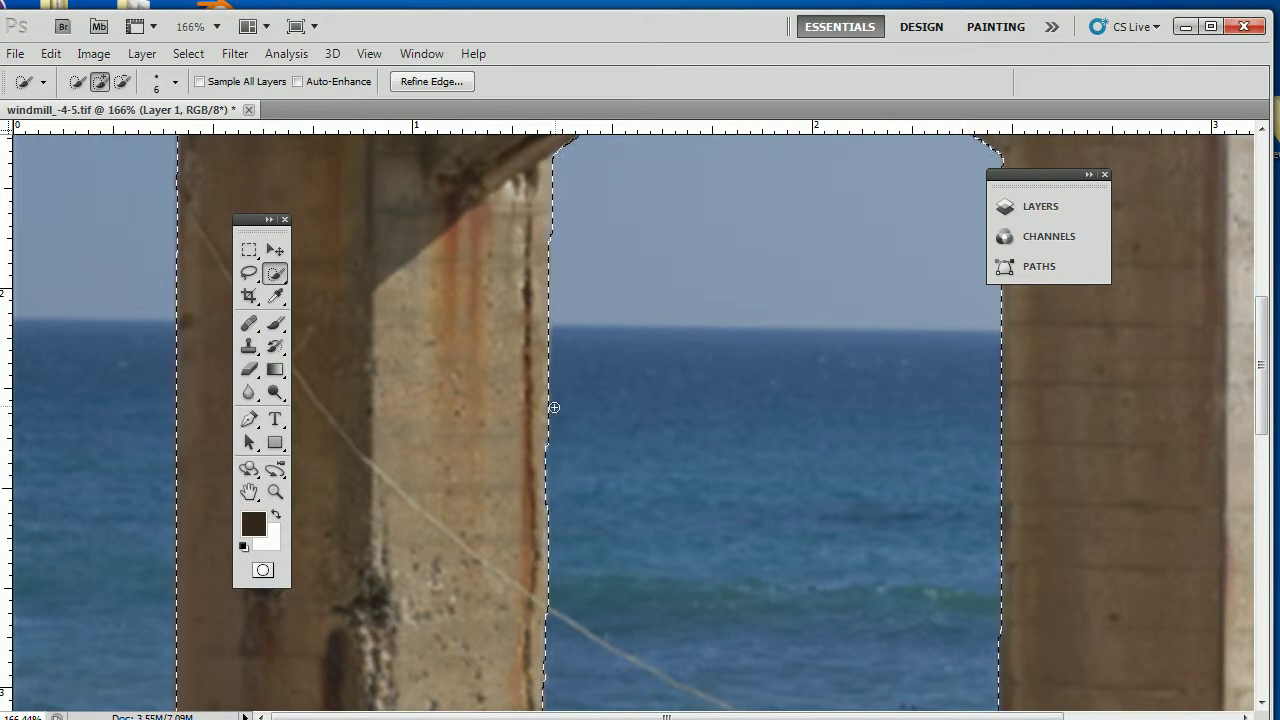
Refine the selection at the left pillar's base, subtracting the pillar edge and the adjoining dry sand.
{"action": "left_click_drag", "start_coordinate": [574, 577], "coordinate": [608, 306]}
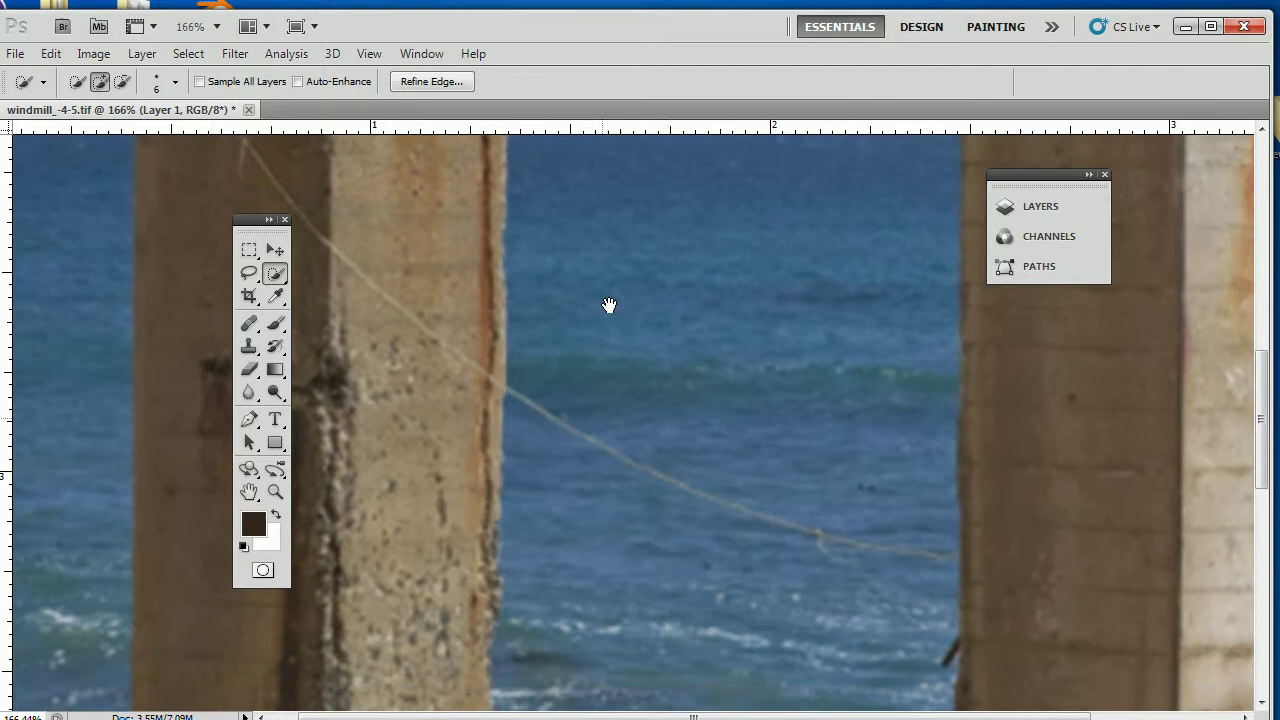
{"action": "left_click_drag", "start_coordinate": [580, 650], "coordinate": [562, 280]}
{"action": "mouse_move", "coordinate": [539, 502]}
{"action": "left_mouse_down"}
{"action": "mouse_move", "coordinate": [534, 346]}
{"action": "mouse_move", "coordinate": [563, 304]}
{"action": "left_mouse_up"}
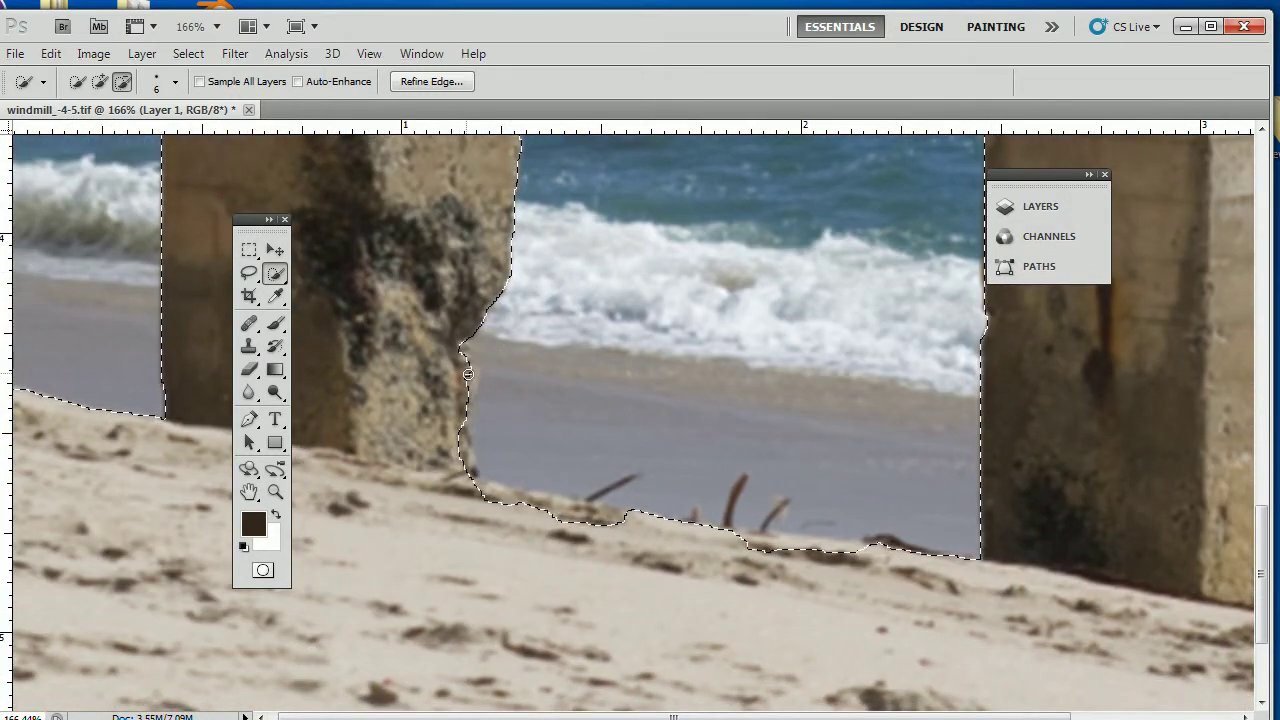
{"action": "mouse_move", "coordinate": [464, 360]}
{"action": "left_mouse_down"}
{"action": "mouse_move", "coordinate": [462, 436]}
{"action": "mouse_move", "coordinate": [474, 486]}
{"action": "mouse_move", "coordinate": [635, 525]}
{"action": "mouse_move", "coordinate": [573, 524]}
{"action": "mouse_move", "coordinate": [552, 502]}
{"action": "mouse_move", "coordinate": [475, 488]}
{"action": "mouse_move", "coordinate": [455, 443]}
{"action": "left_mouse_up"}
{"action": "key", "text": "space"}
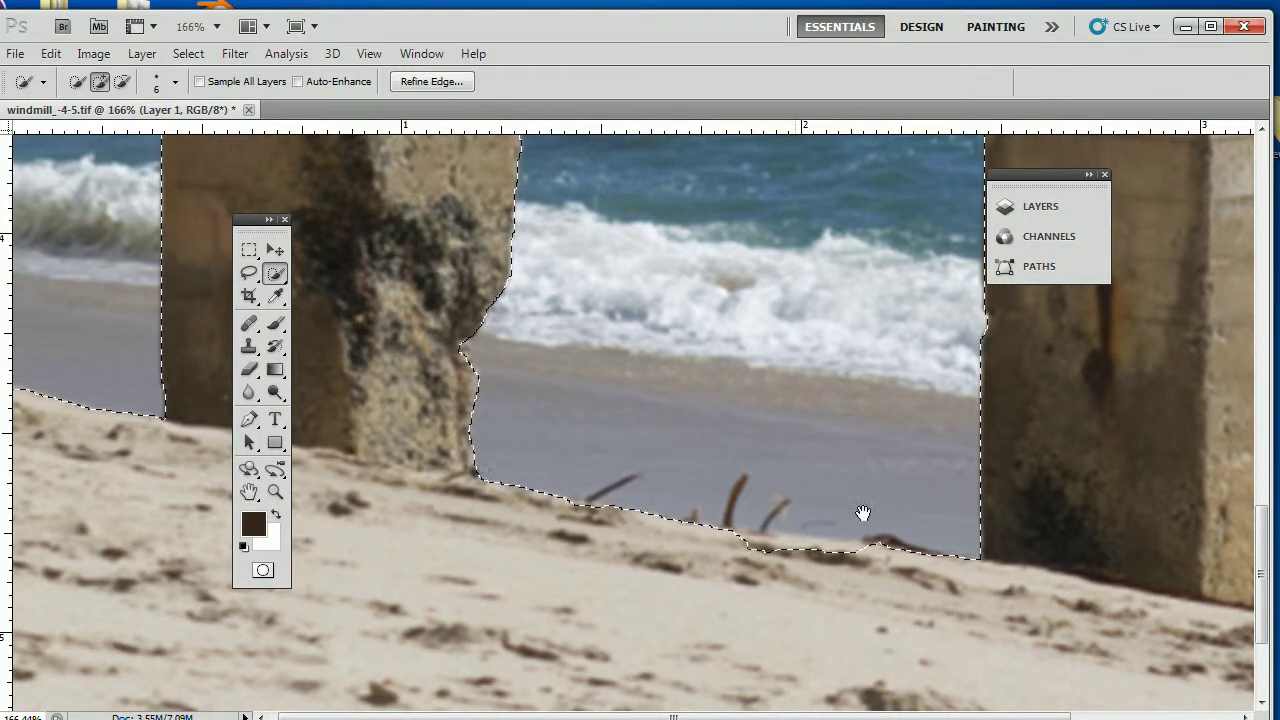
Subtract the dry sand and twigs below the wet sand line between the pillars from the background selection.
{"action": "left_click_drag", "start_coordinate": [703, 530], "coordinate": [562, 499]}
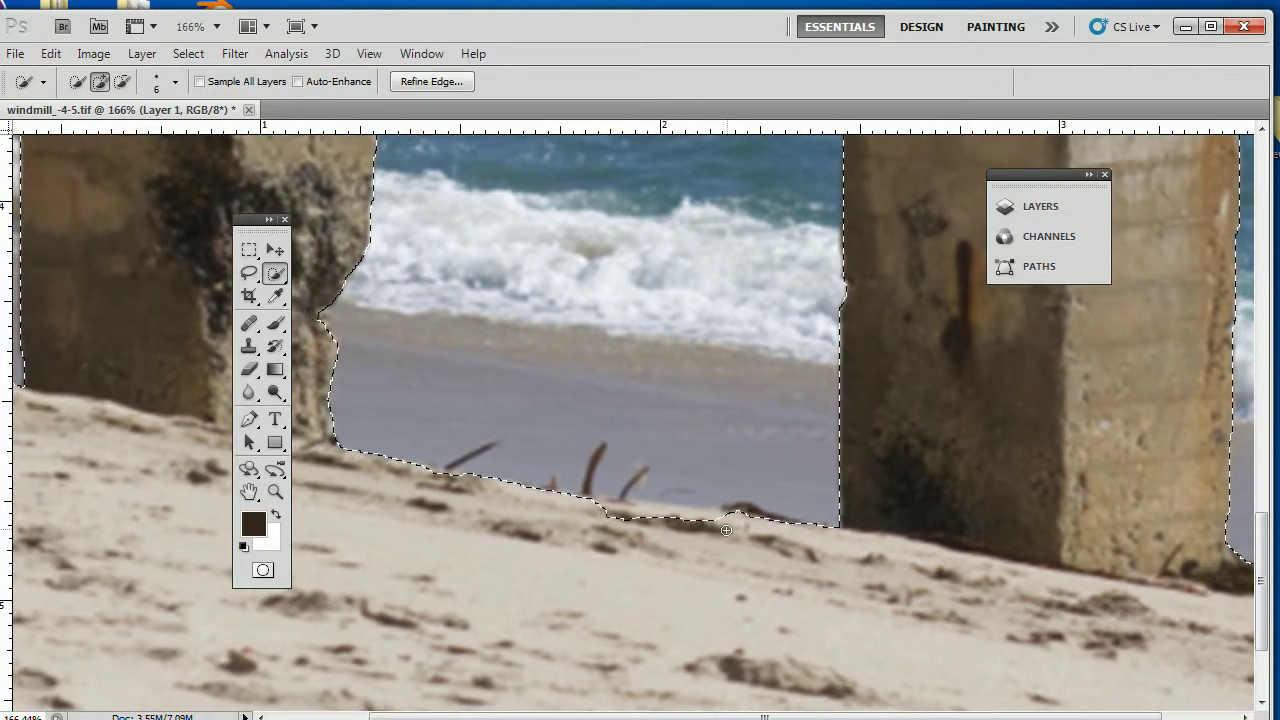
{"action": "left_click_drag", "start_coordinate": [726, 518], "coordinate": [672, 517]}
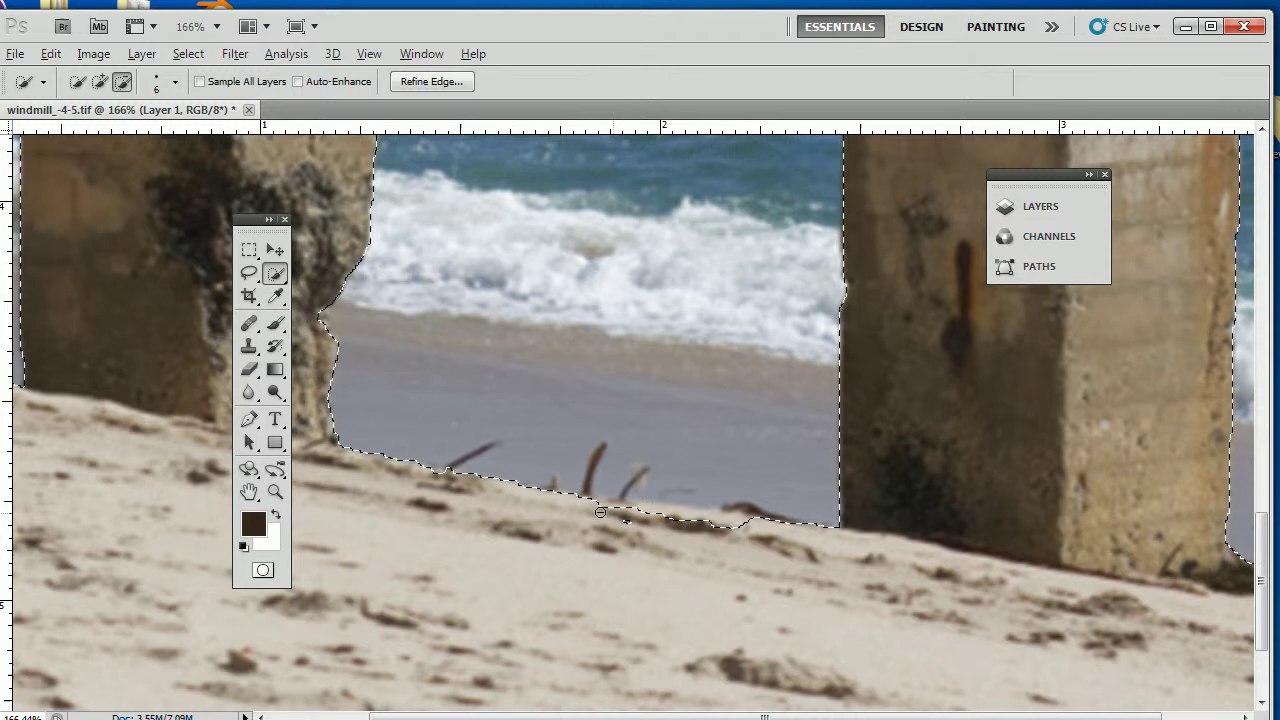
{"action": "left_click_drag", "start_coordinate": [735, 524], "coordinate": [554, 502]}
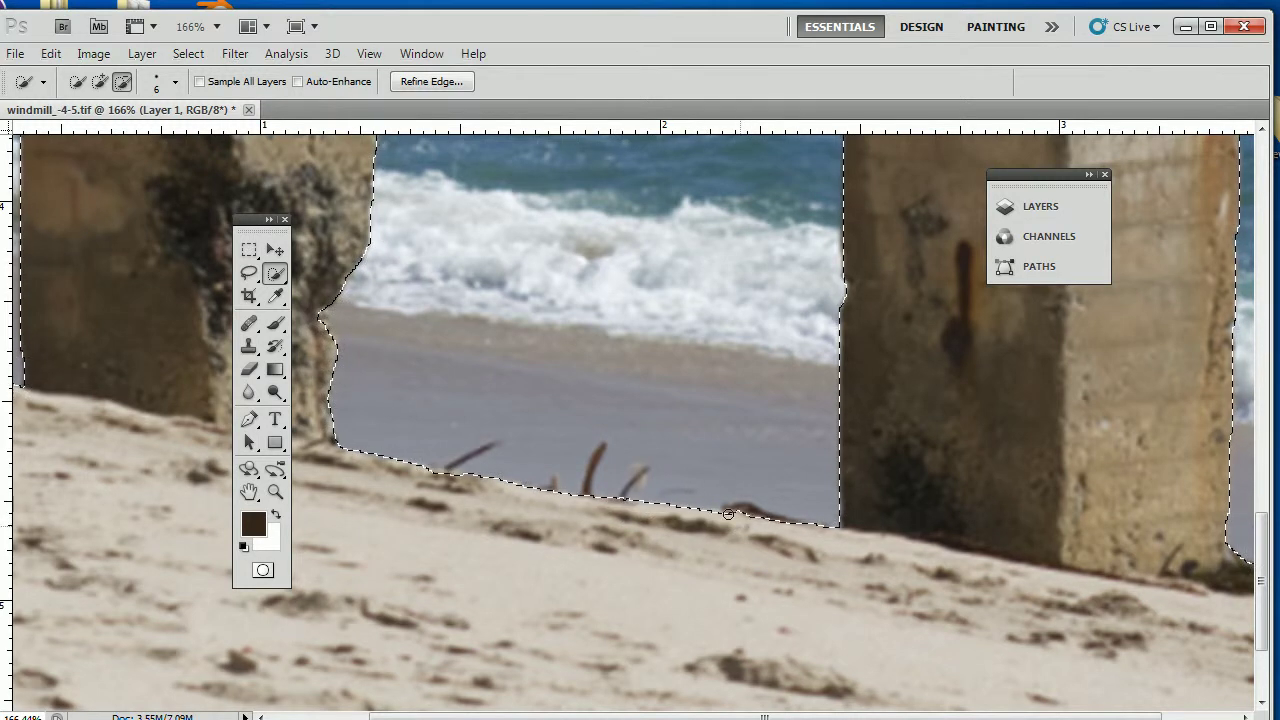
Inspect the selection outline along both pillars from the base upward and across the whole photo.
{"action": "left_click_drag", "start_coordinate": [763, 250], "coordinate": [917, 397]}
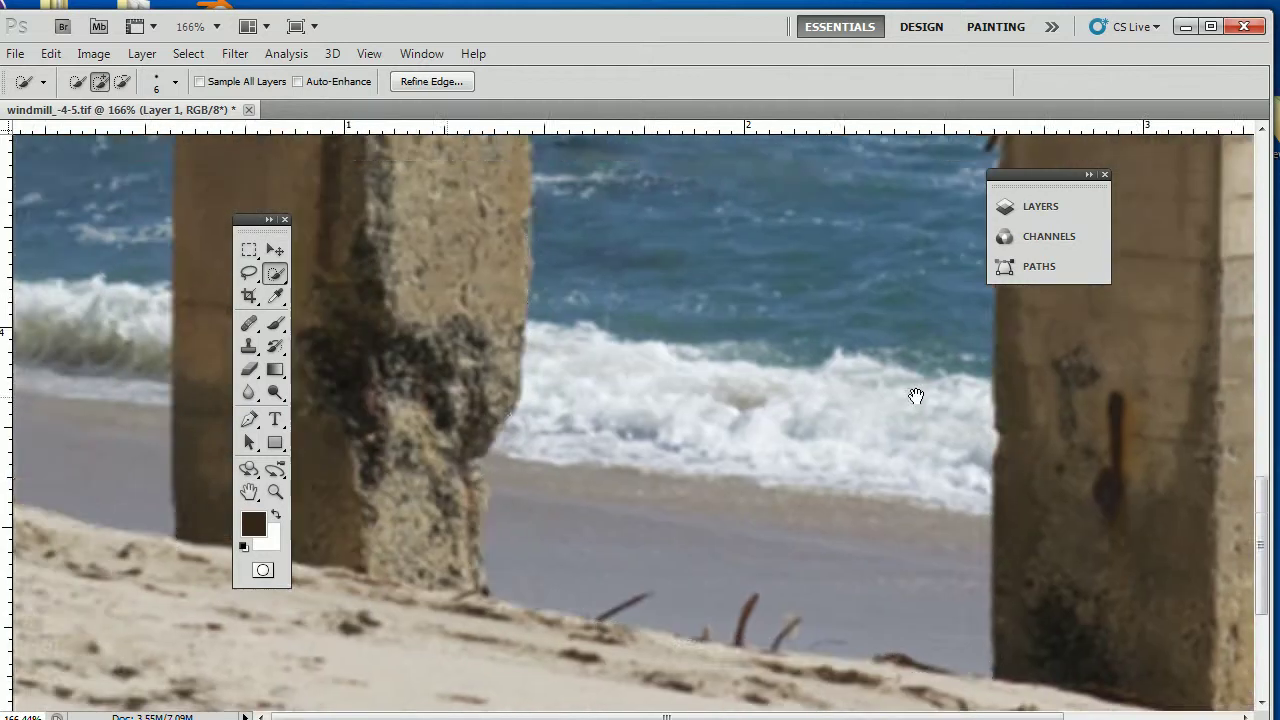
{"action": "mouse_move", "coordinate": [397, 274]}
{"action": "left_mouse_down"}
{"action": "mouse_move", "coordinate": [423, 403]}
{"action": "mouse_move", "coordinate": [430, 680]}
{"action": "left_mouse_up"}
{"action": "left_click_drag", "start_coordinate": [432, 200], "coordinate": [435, 640]}
{"action": "left_click_drag", "start_coordinate": [436, 265], "coordinate": [464, 468]}
{"action": "left_click_drag", "start_coordinate": [441, 345], "coordinate": [422, 207]}
{"action": "left_click_drag", "start_coordinate": [543, 360], "coordinate": [468, 168]}
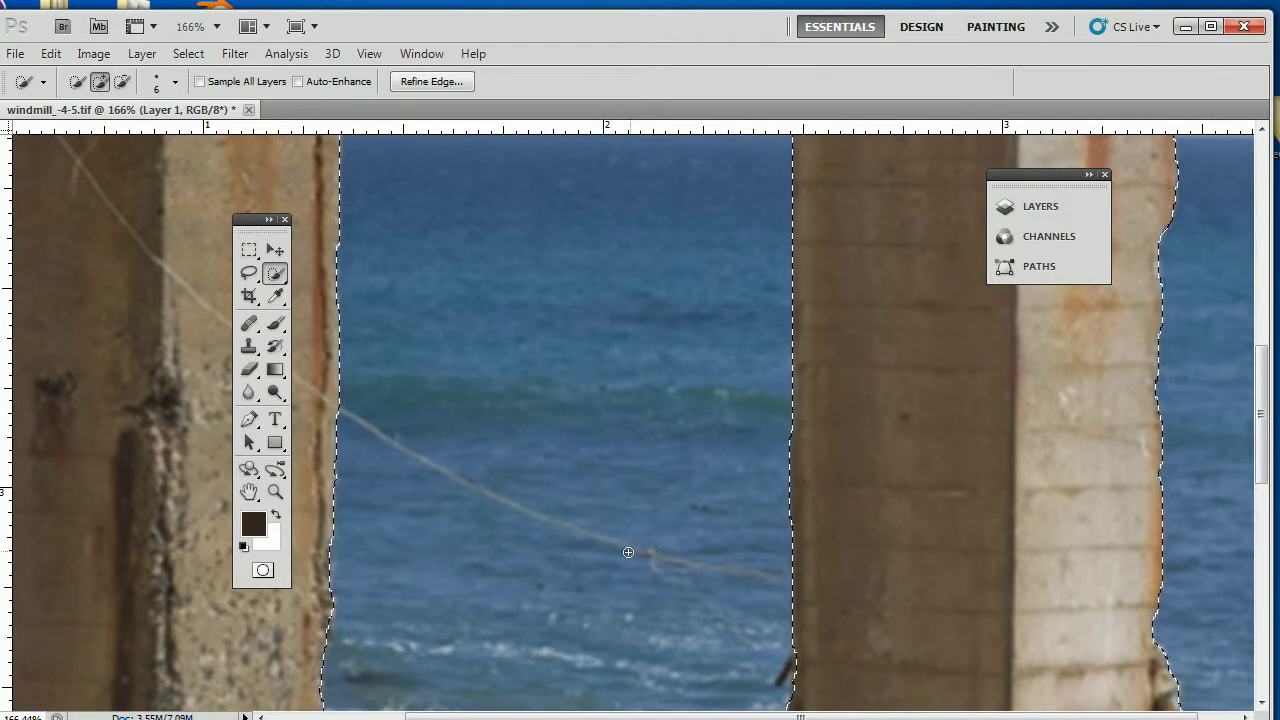
{"action": "left_click_drag", "start_coordinate": [766, 469], "coordinate": [655, 476]}
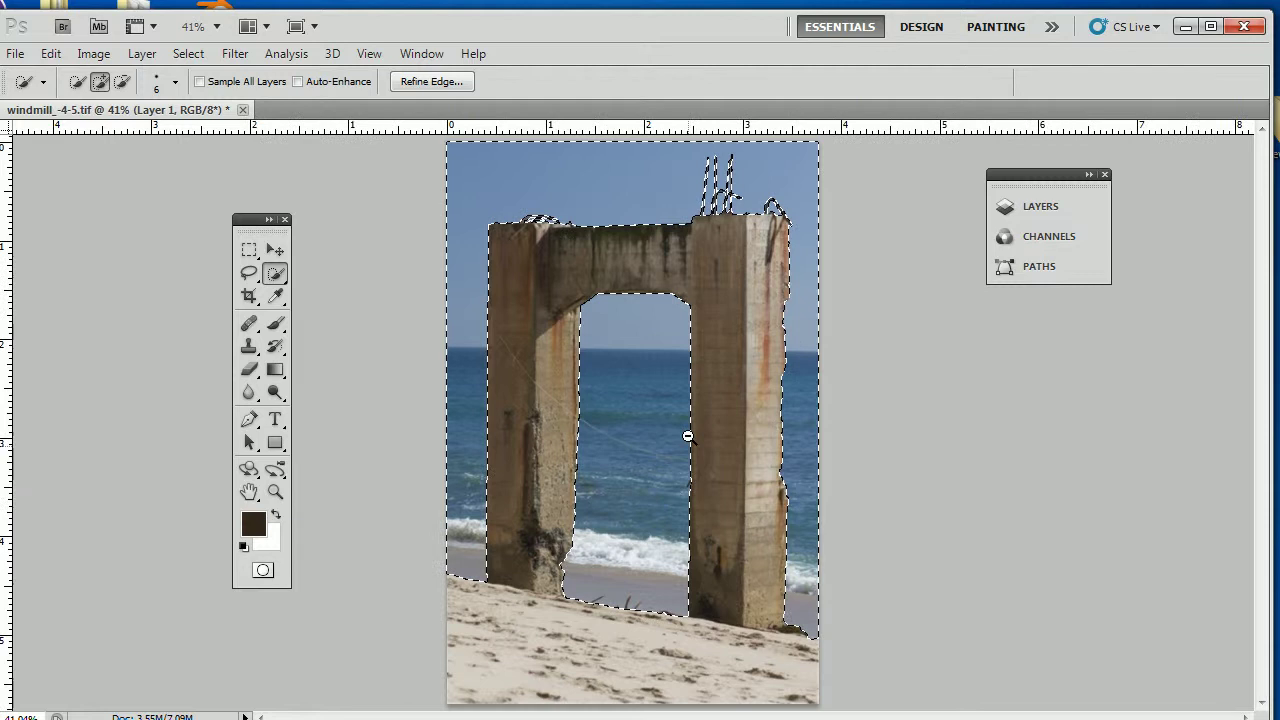
{"action": "left_click_drag", "start_coordinate": [704, 421], "coordinate": [696, 420]}
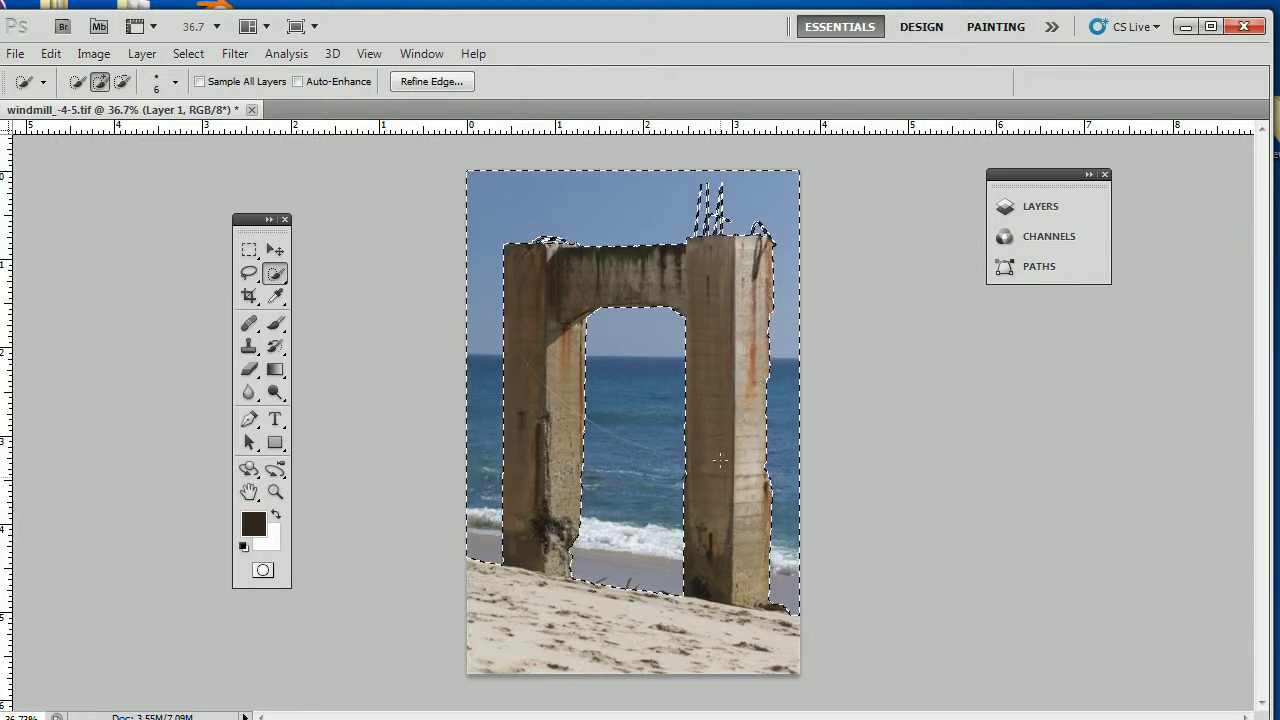
Save the selection as a new channel named "background".
{"action": "left_click", "coordinate": [188, 53]}
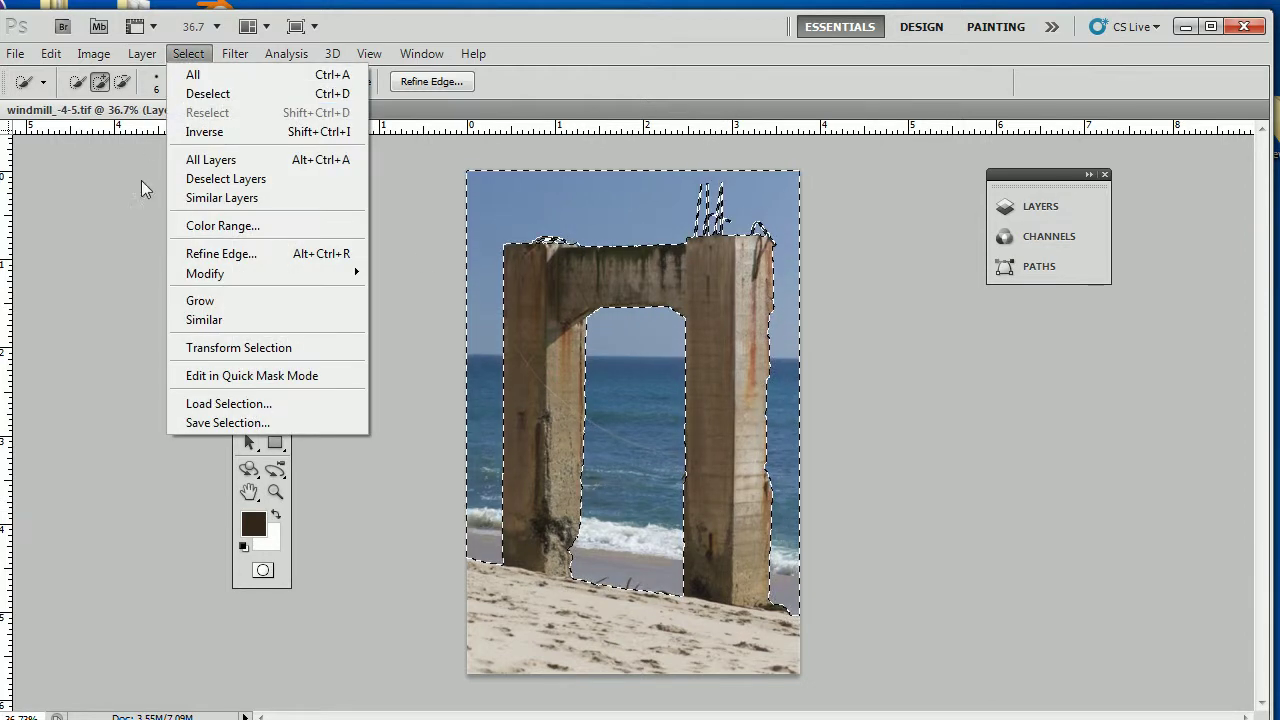
{"action": "left_click", "coordinate": [260, 422]}
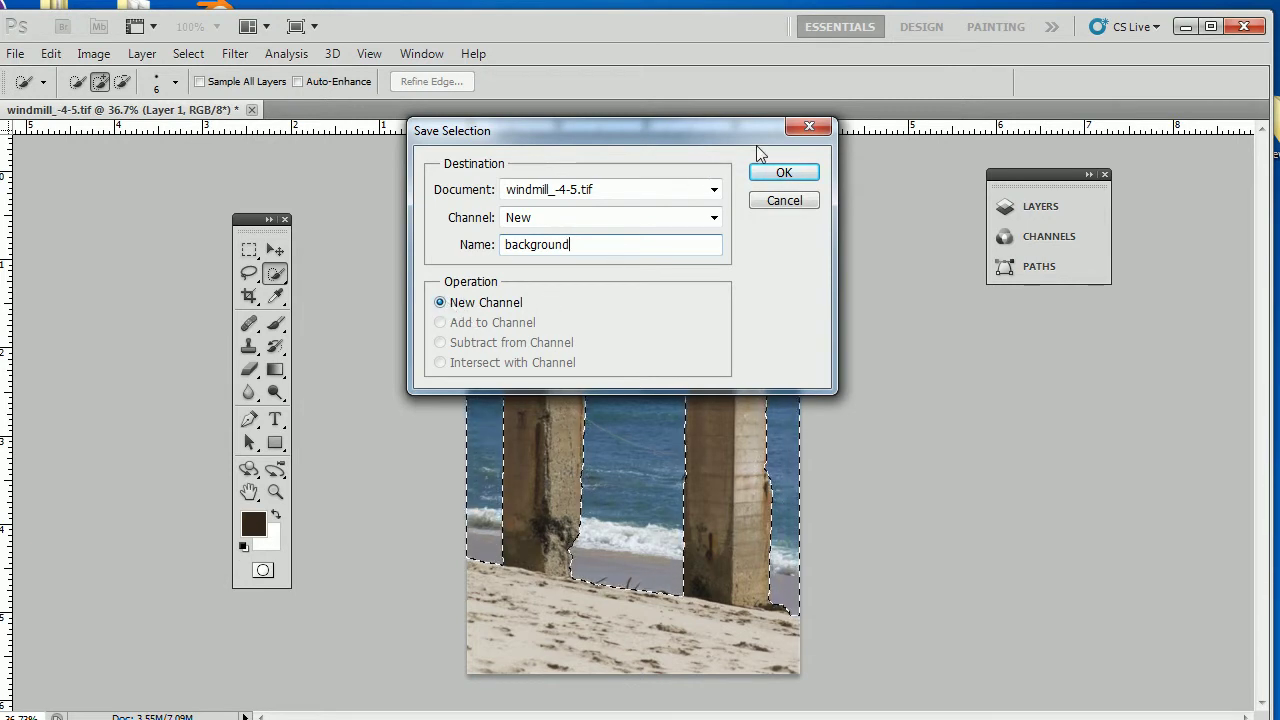
{"action": "left_click", "coordinate": [766, 176]}
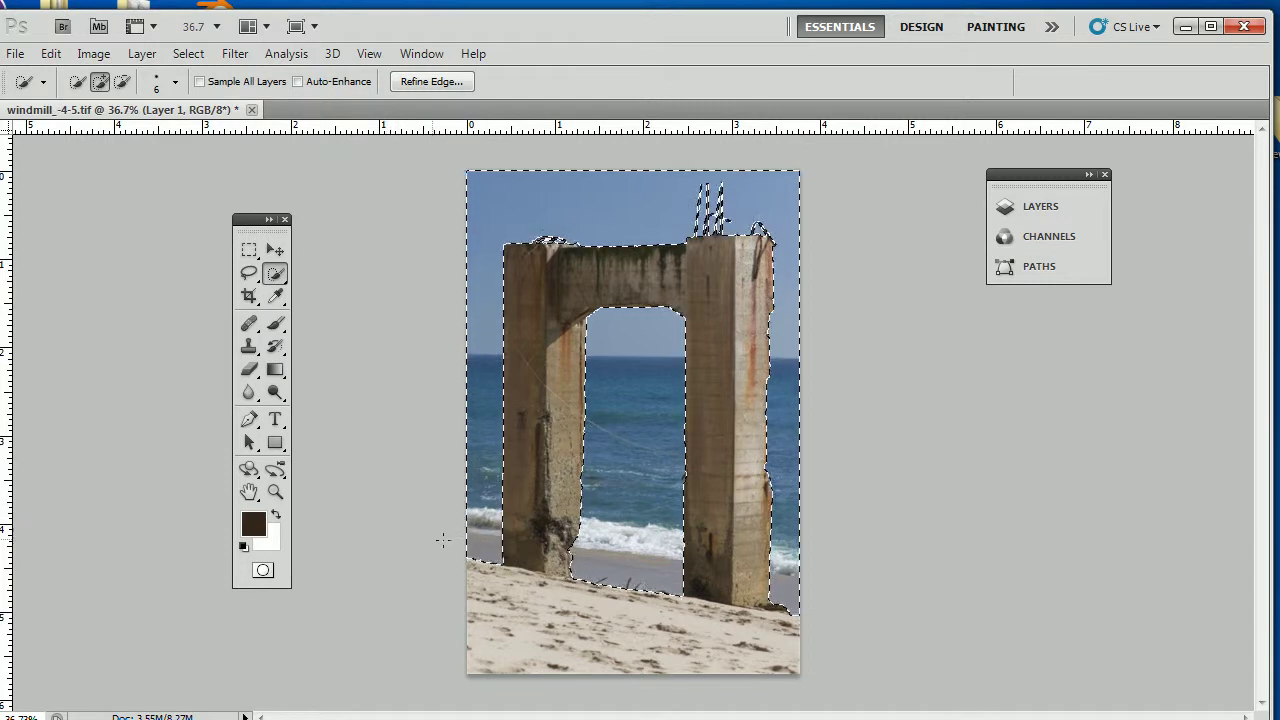
Add the dry sand foreground to the background selection with a size 120 Quick Selection brush.
{"action": "key", "text": "alt"}
{"action": "mouse_move", "coordinate": [534, 494]}
{"action": "left_mouse_down"}
{"action": "mouse_move", "coordinate": [601, 498]}
{"action": "mouse_move", "coordinate": [540, 492]}
{"action": "left_mouse_up"}
{"action": "mouse_move", "coordinate": [517, 616]}
{"action": "left_mouse_down"}
{"action": "mouse_move", "coordinate": [791, 674]}
{"action": "mouse_move", "coordinate": [661, 638]}
{"action": "mouse_move", "coordinate": [615, 593]}
{"action": "left_mouse_up"}
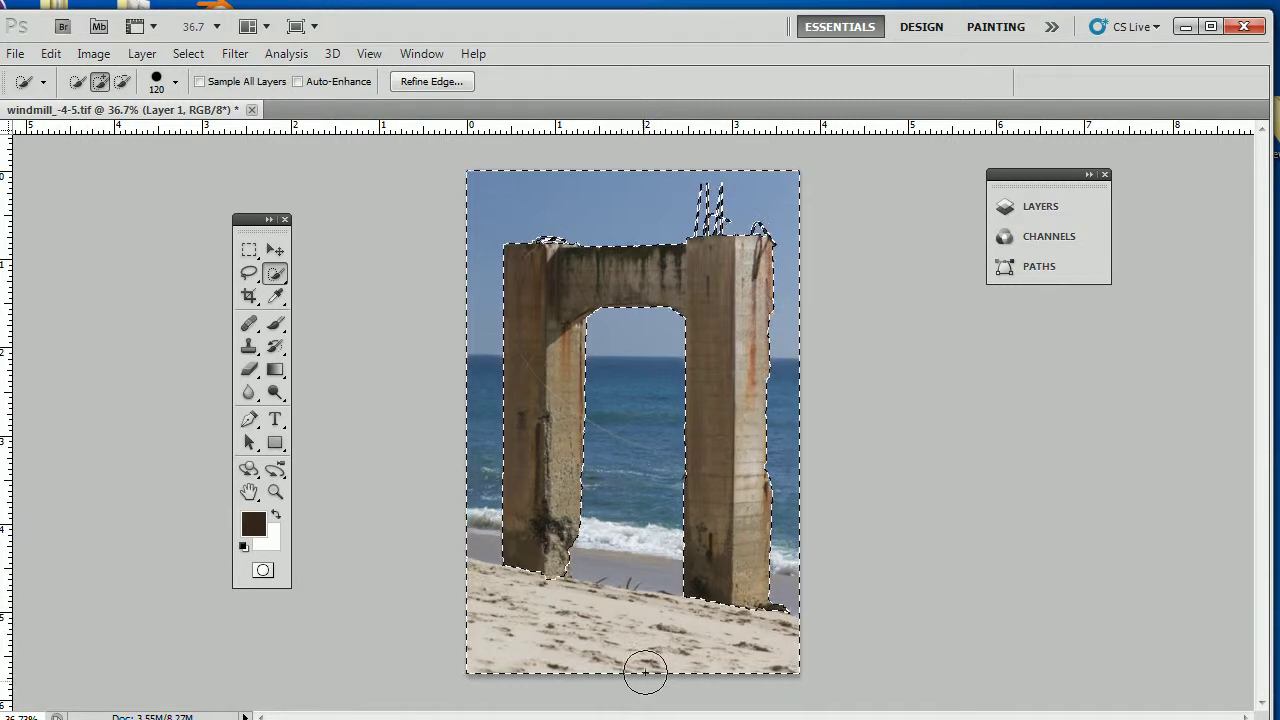
Refine the selection at the left pillar's base with a size 9 brush, subtracting the concrete edge and adding the sand beneath it.
{"action": "scroll", "coordinate": [634, 562], "scroll_direction": "up", "scroll_amount": 8}
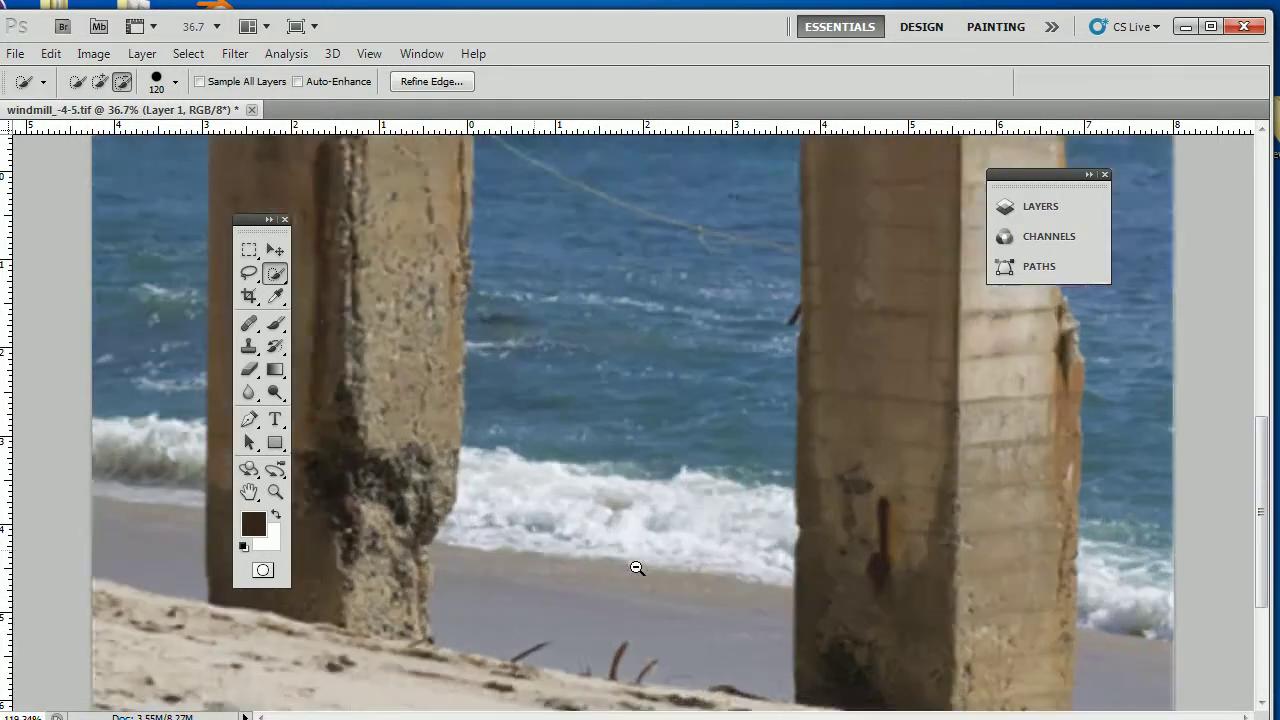
{"action": "left_click_drag", "start_coordinate": [650, 655], "coordinate": [681, 485]}
{"action": "left_click_drag", "start_coordinate": [453, 395], "coordinate": [385, 395]}
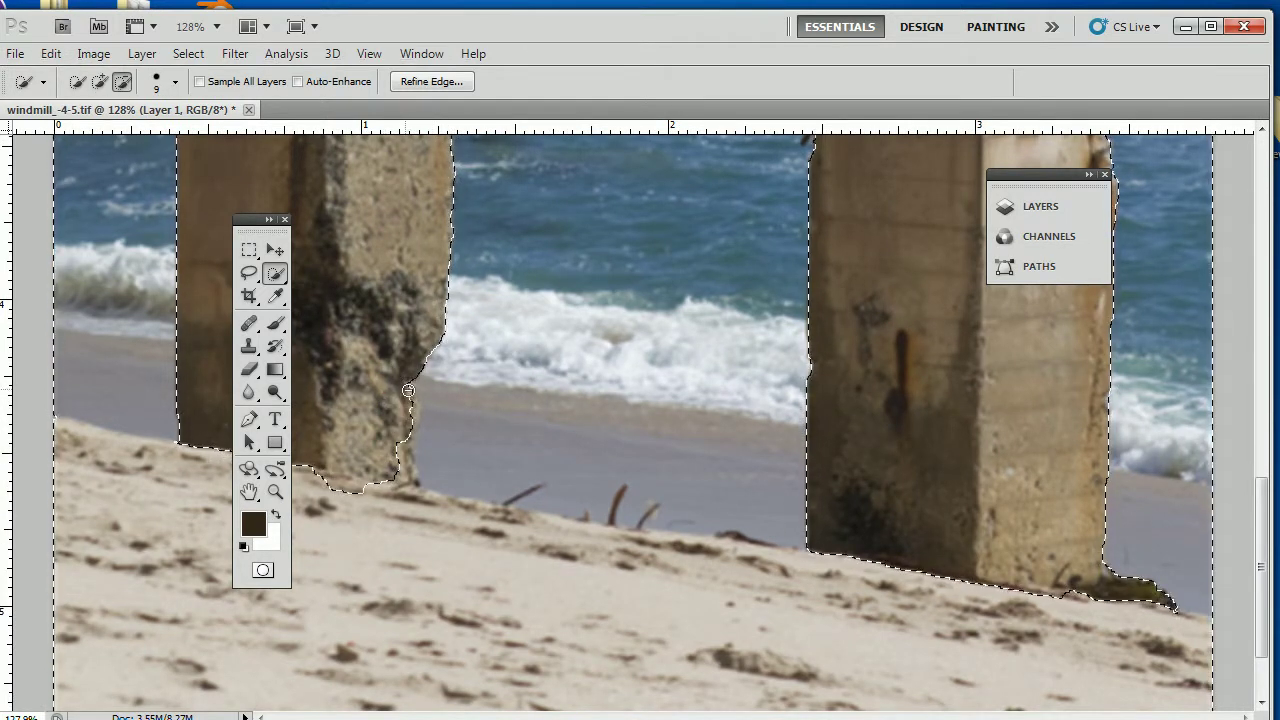
{"action": "mouse_move", "coordinate": [430, 358]}
{"action": "left_mouse_down"}
{"action": "mouse_move", "coordinate": [404, 438]}
{"action": "mouse_move", "coordinate": [409, 482]}
{"action": "left_mouse_up"}
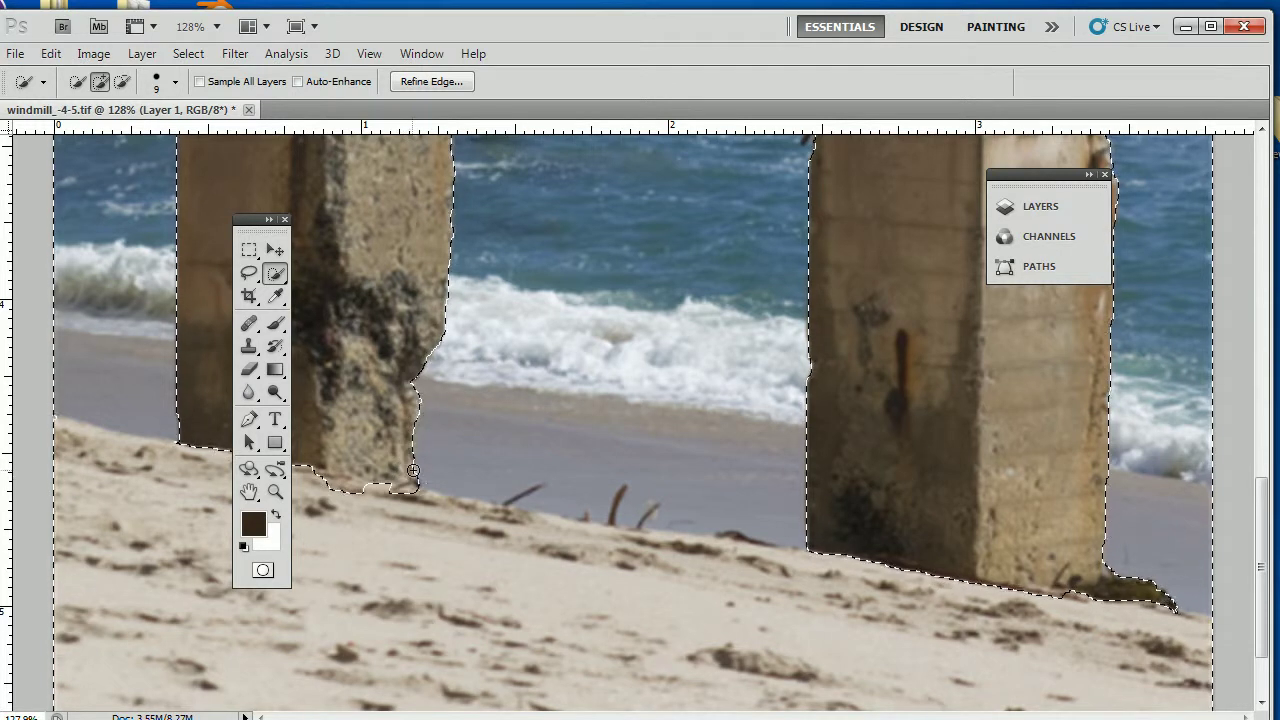
{"action": "left_click", "coordinate": [378, 499]}
{"action": "left_click", "coordinate": [411, 497]}
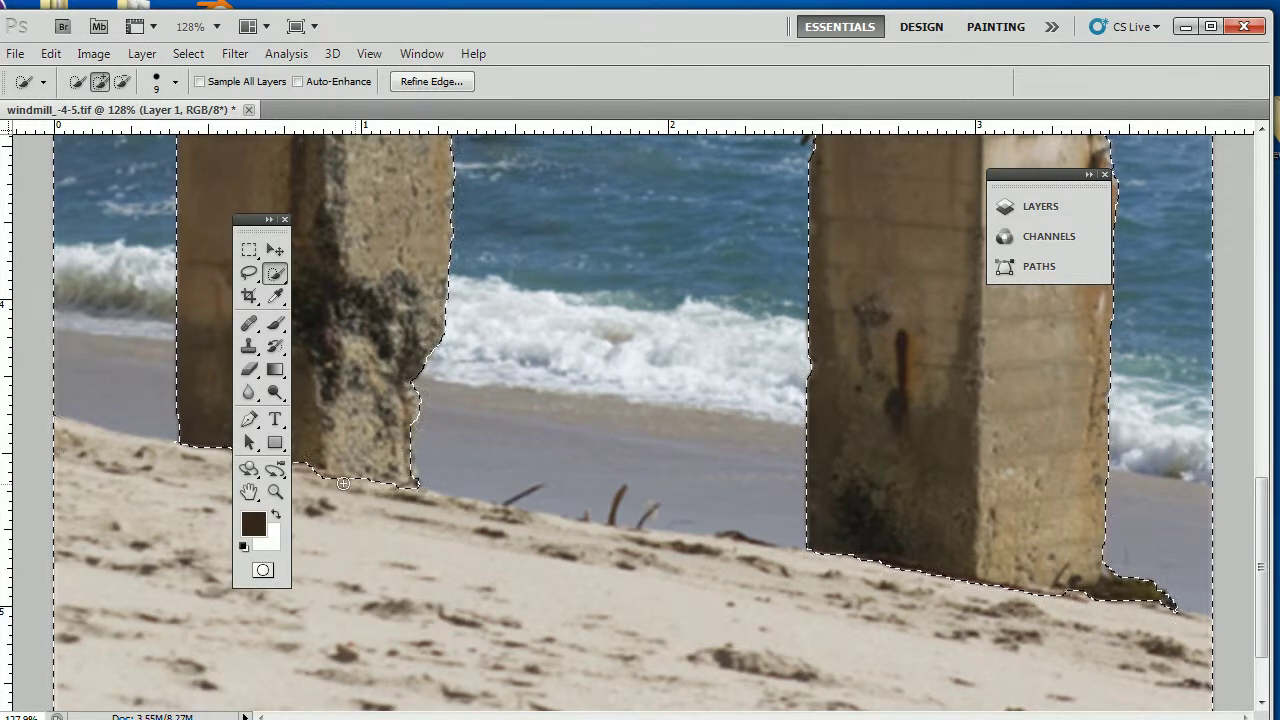
{"action": "left_click", "coordinate": [364, 484]}
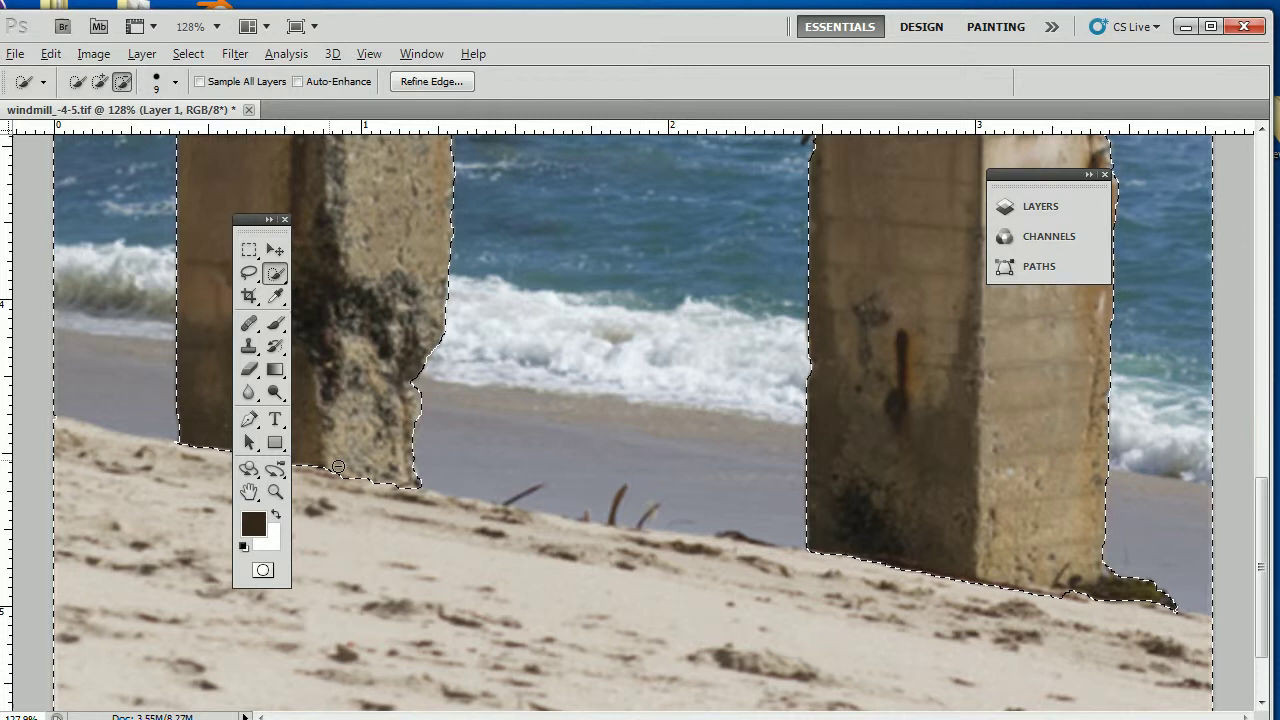
{"action": "left_click_drag", "start_coordinate": [251, 225], "coordinate": [108, 221]}
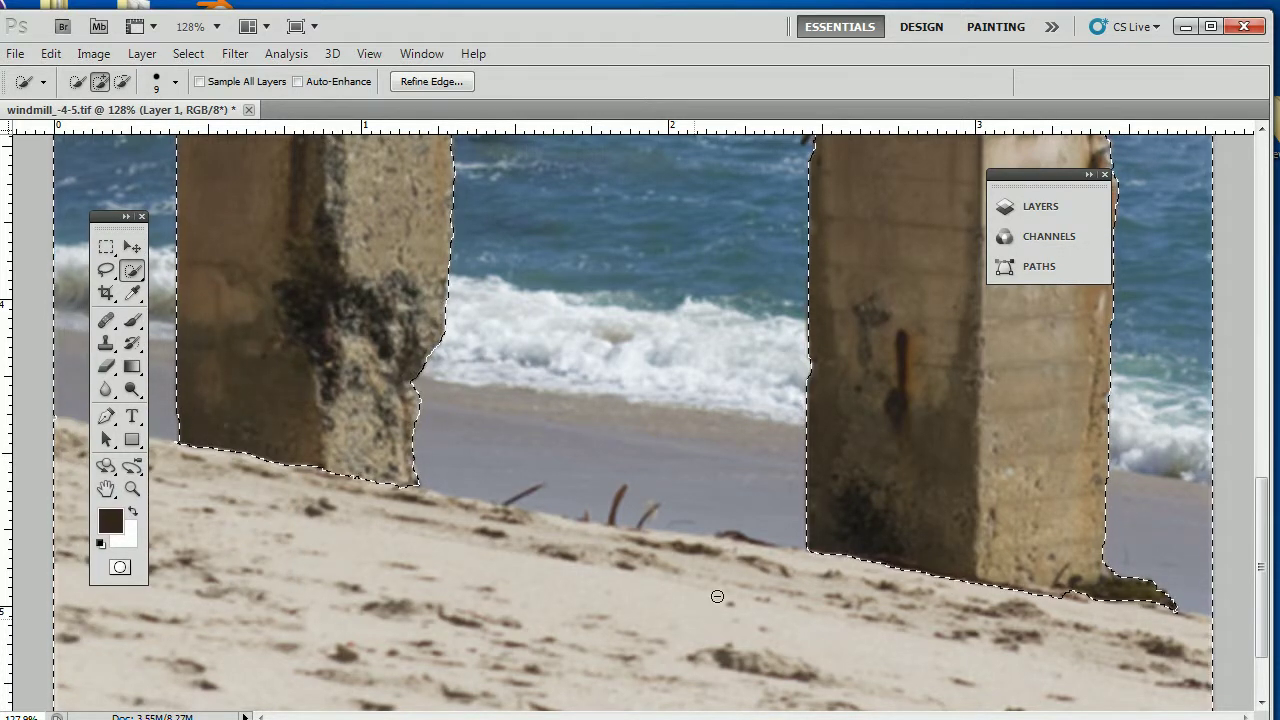
{"action": "left_click_drag", "start_coordinate": [720, 597], "coordinate": [651, 554]}
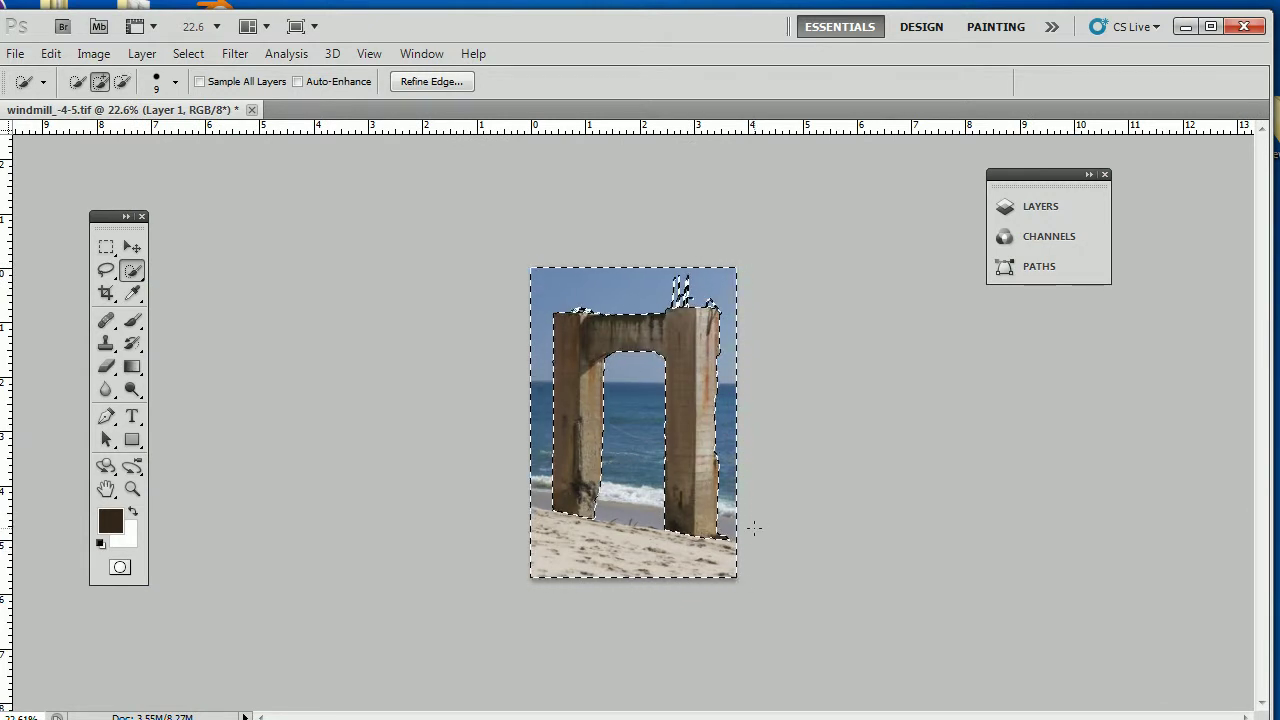
Invert the selection onto the concrete structure and subtract the stray strip along the photo's right edge with the Rectangular Marquee.
{"action": "left_click", "coordinate": [199, 58]}
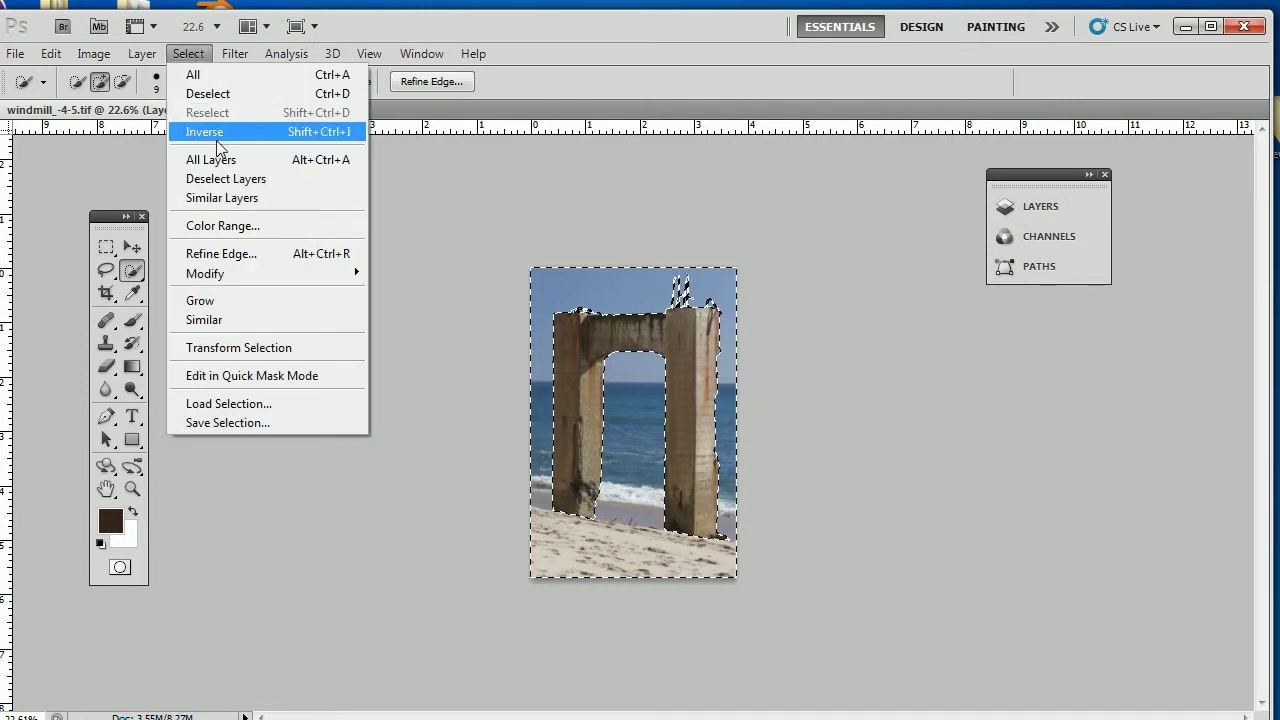
{"action": "left_click", "coordinate": [342, 133]}
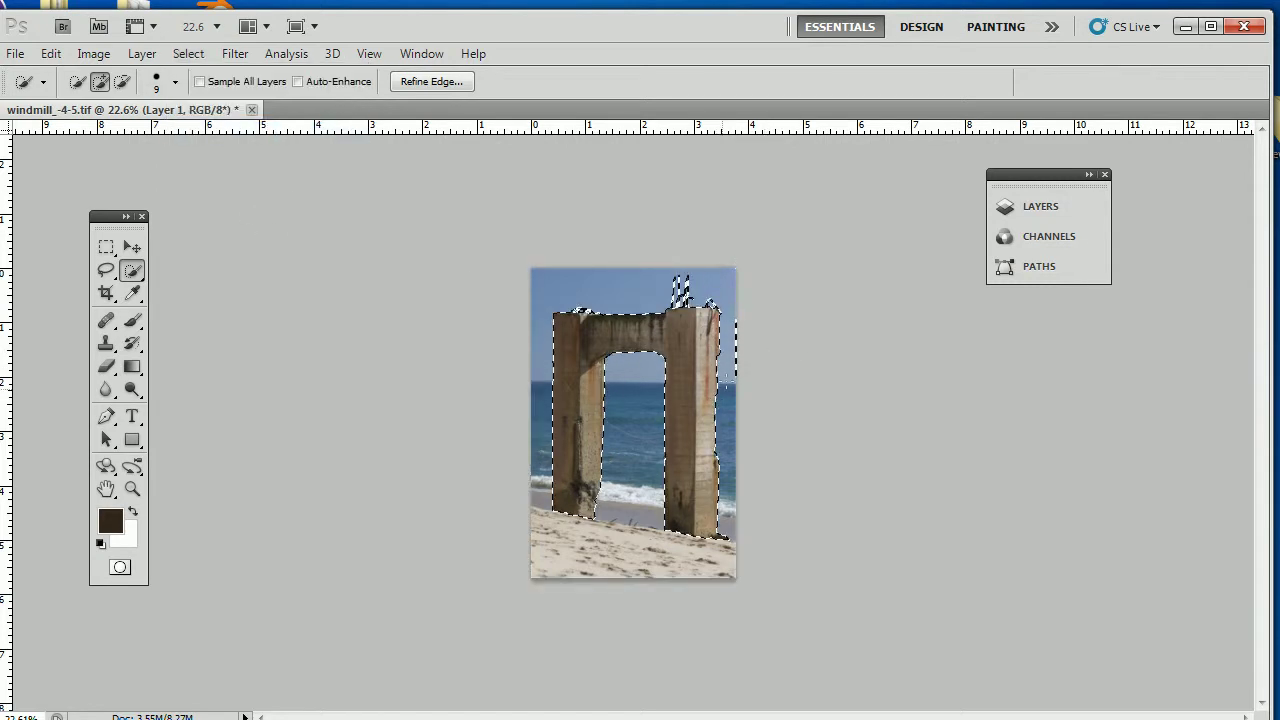
{"action": "left_click_drag", "start_coordinate": [730, 302], "coordinate": [797, 314]}
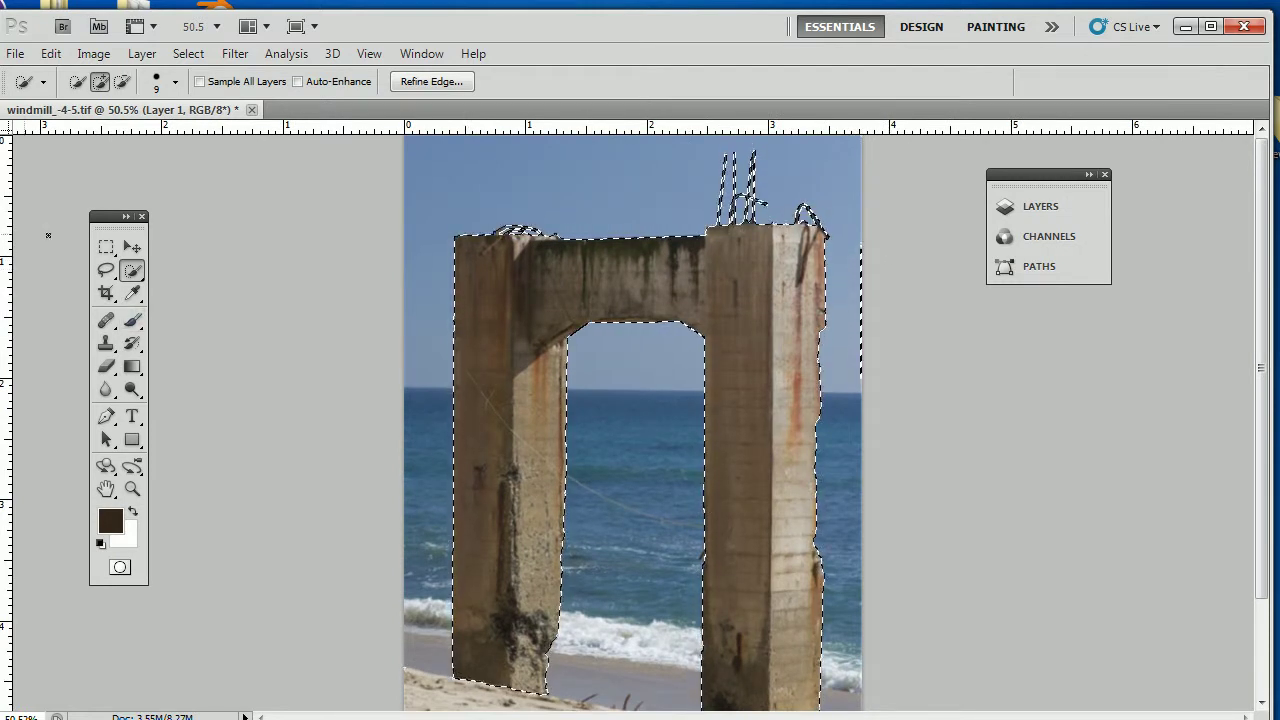
{"action": "left_click", "coordinate": [106, 246]}
{"action": "left_click", "coordinate": [201, 246]}
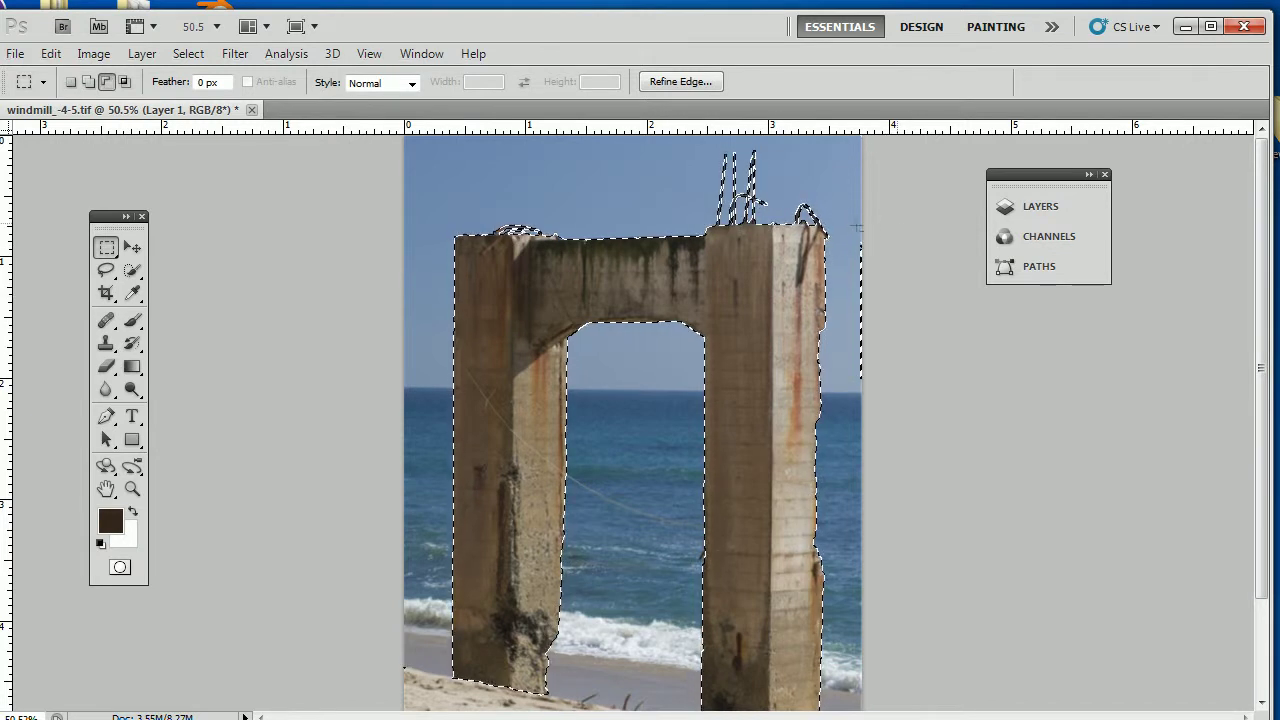
{"action": "left_click_drag", "start_coordinate": [847, 437], "coordinate": [846, 440]}
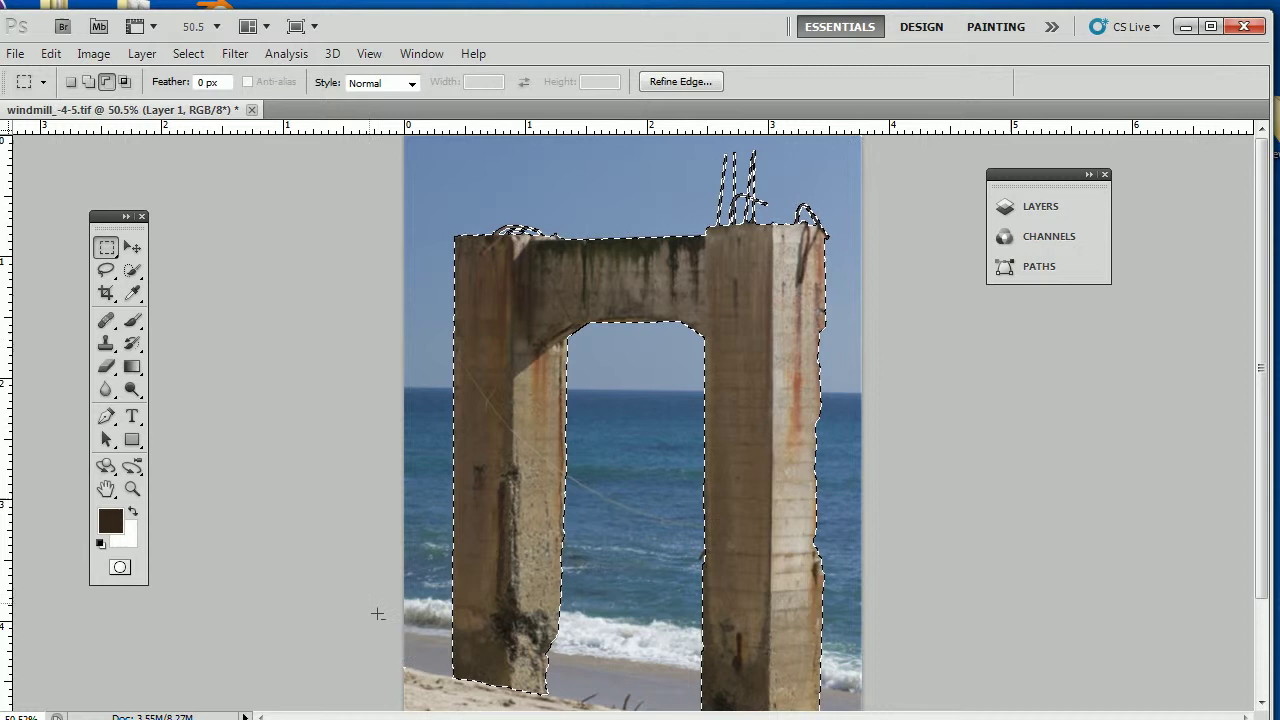
Save the concrete structure's selection as a new channel named "stone structure".
{"action": "scroll", "coordinate": [377, 614], "scroll_direction": "down", "scroll_amount": 1}
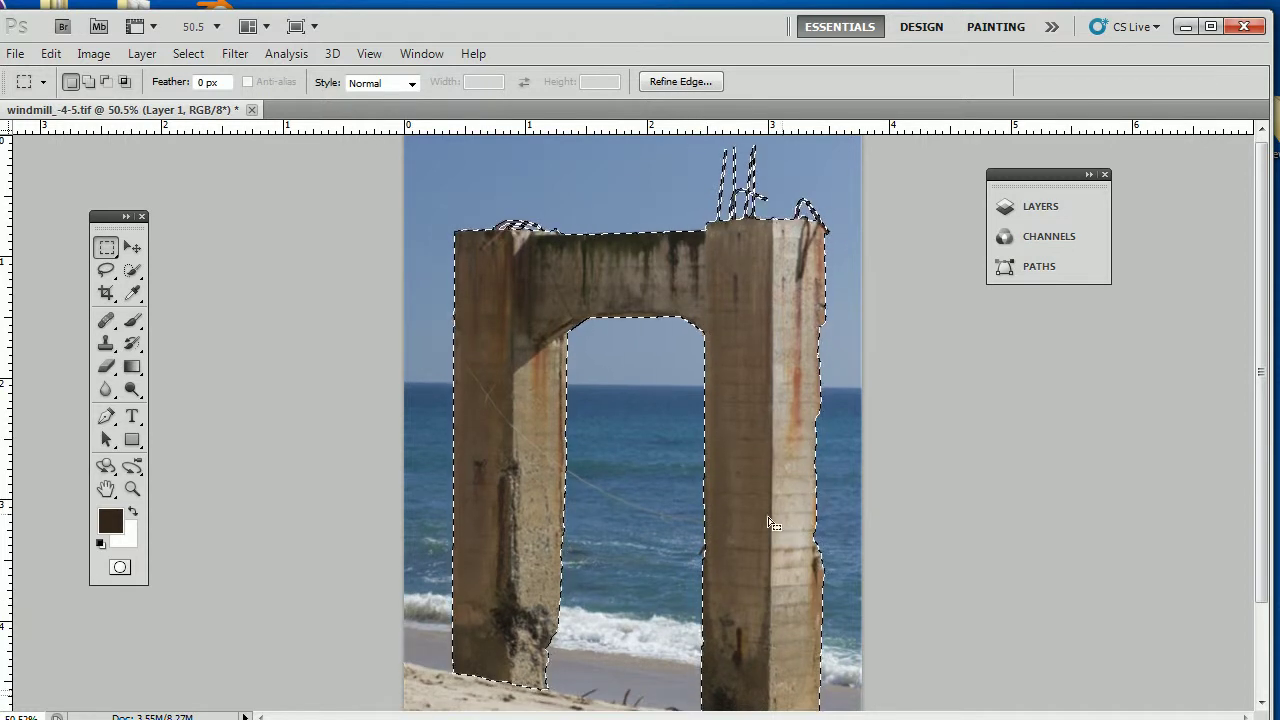
{"action": "left_click_drag", "start_coordinate": [777, 505], "coordinate": [748, 494]}
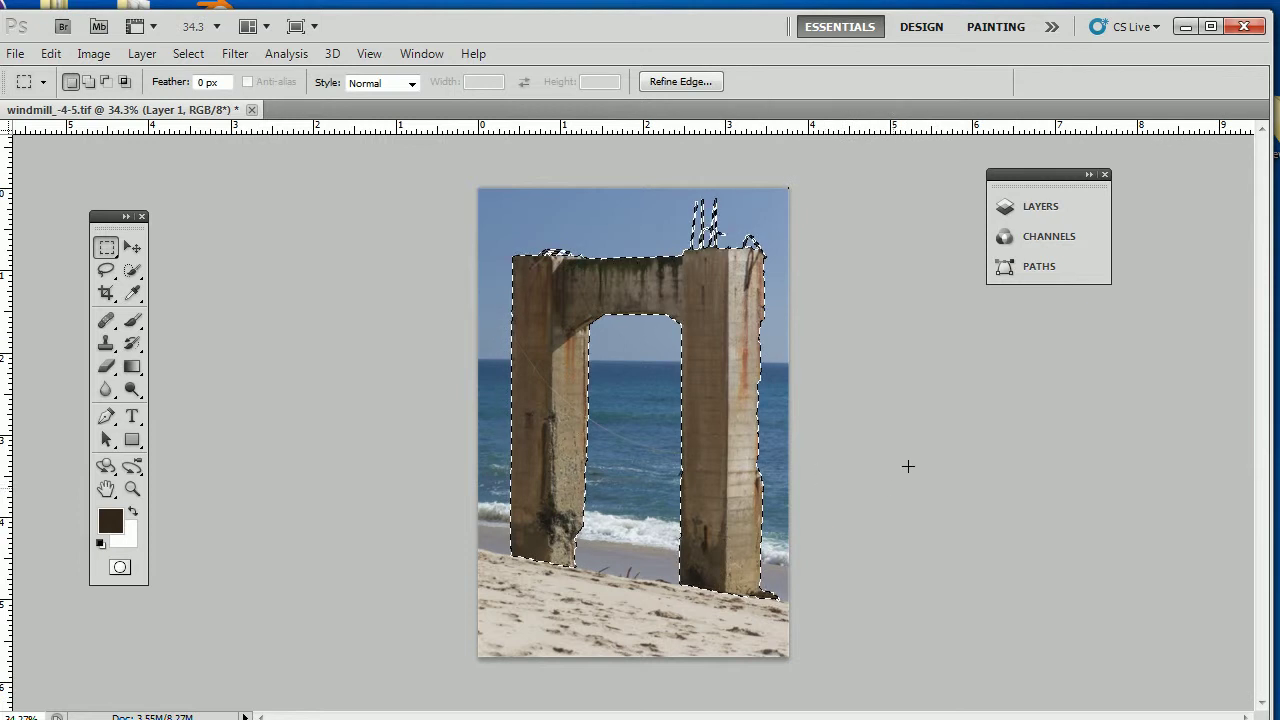
{"action": "left_click", "coordinate": [188, 53]}
{"action": "left_click", "coordinate": [245, 423]}
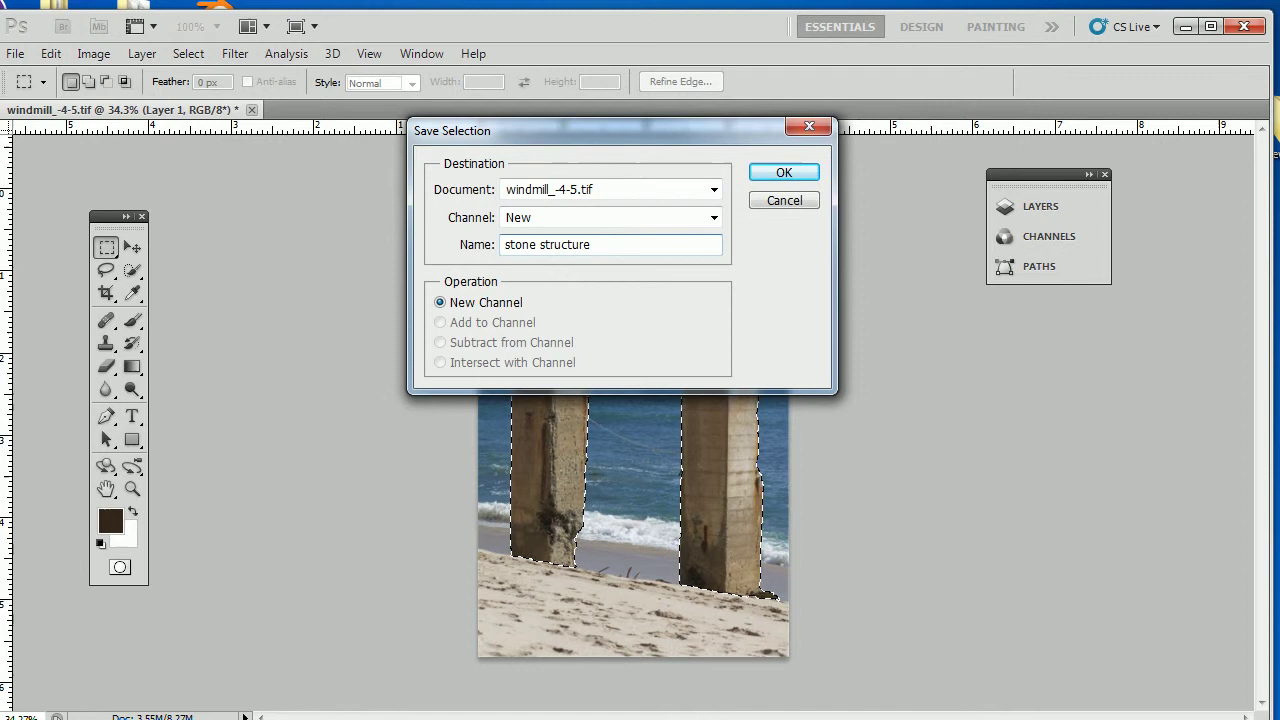
{"action": "left_click", "coordinate": [784, 174]}
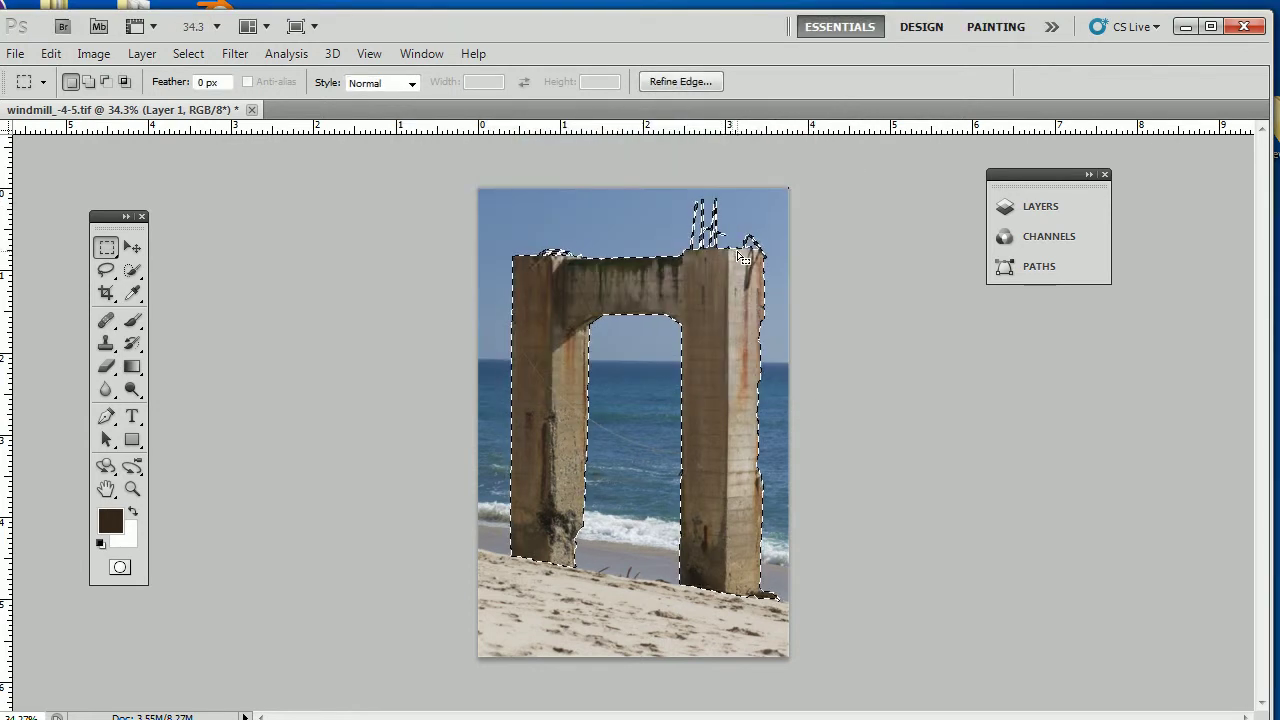
View the saved background and stone structure channels as black-and-white masks and compare them.
{"action": "left_click", "coordinate": [1089, 176]}
{"action": "left_click_drag", "start_coordinate": [1090, 177], "coordinate": [998, 153]}
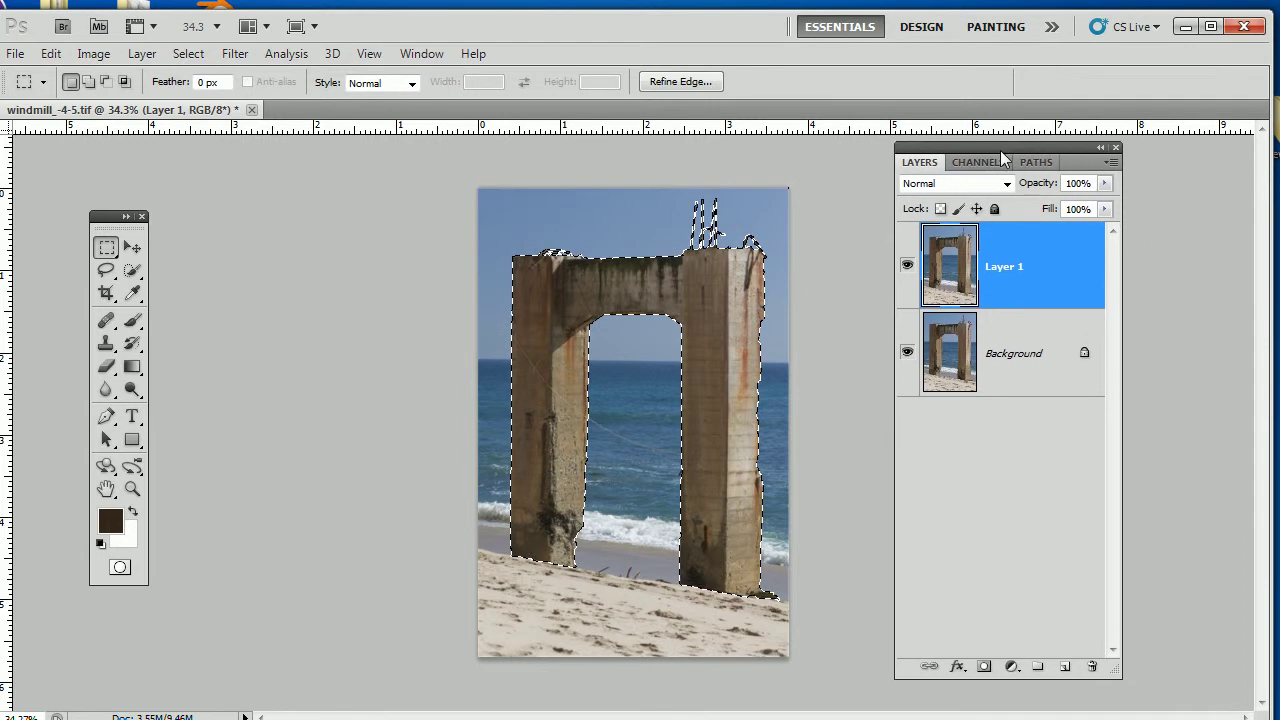
{"action": "left_click", "coordinate": [979, 169]}
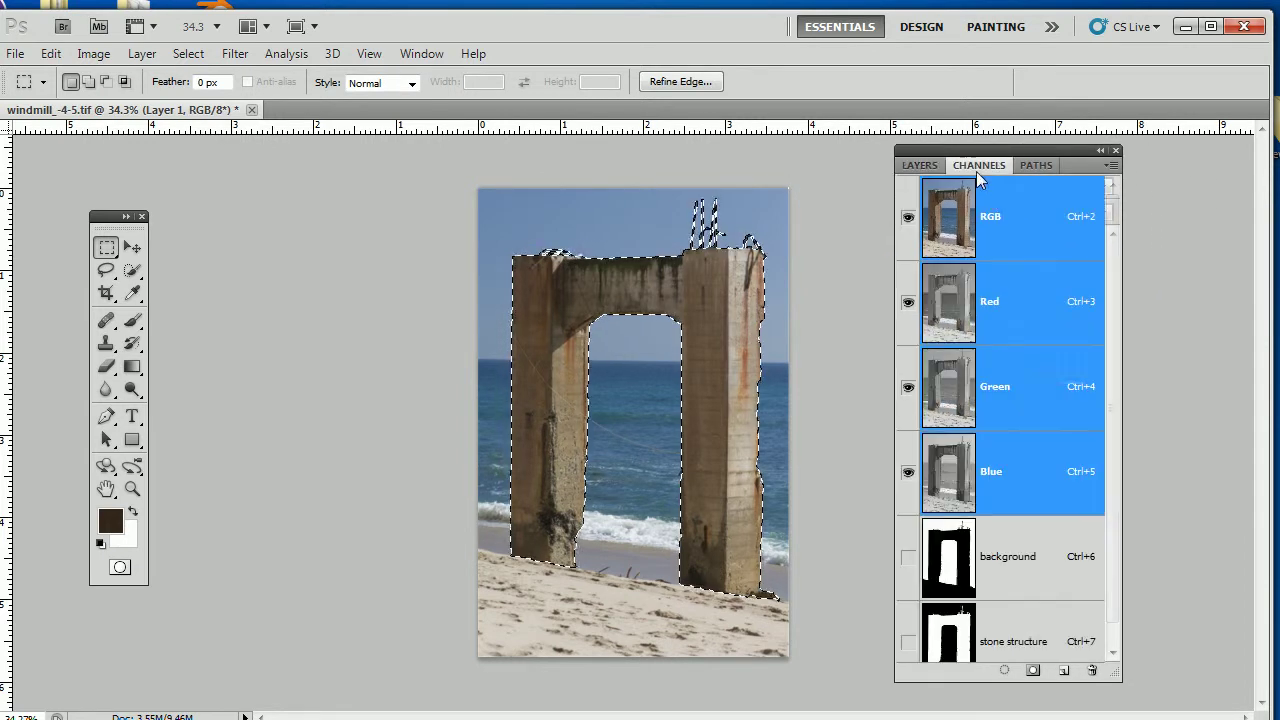
{"action": "left_click_drag", "start_coordinate": [1107, 398], "coordinate": [1107, 412]}
{"action": "scroll", "coordinate": [1108, 420], "scroll_direction": "down", "scroll_amount": 1}
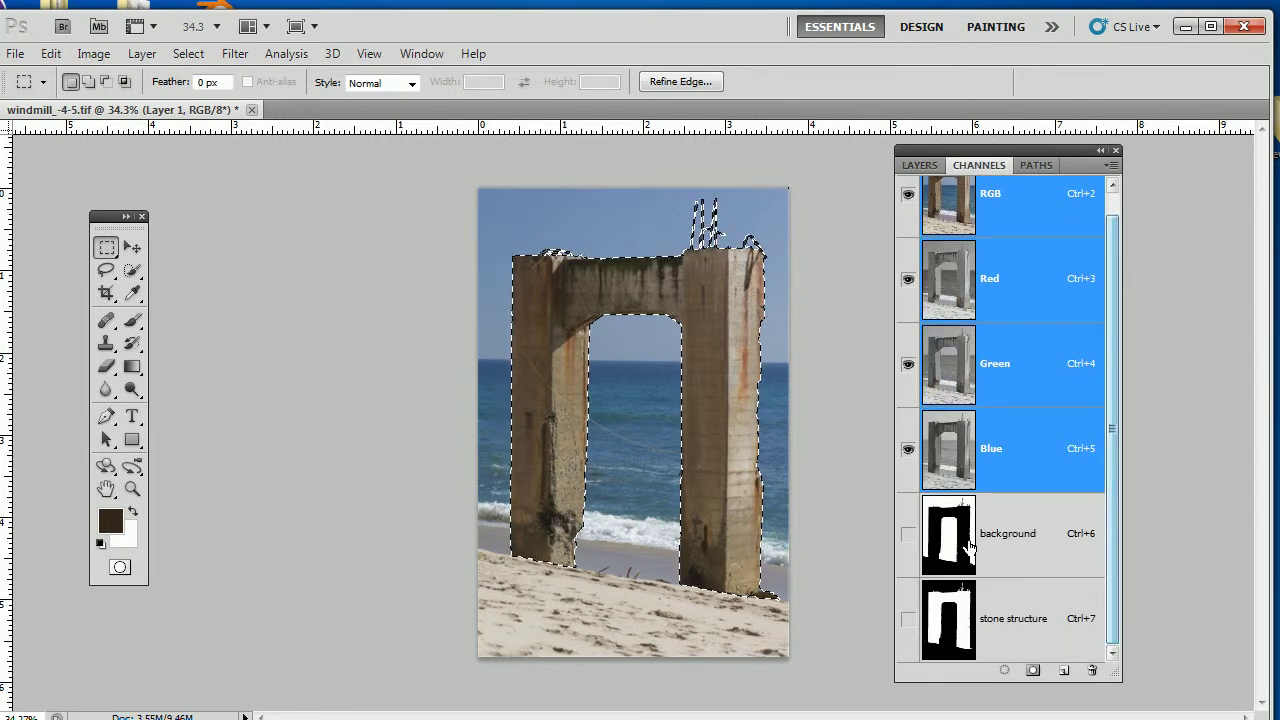
{"action": "left_click", "coordinate": [995, 566]}
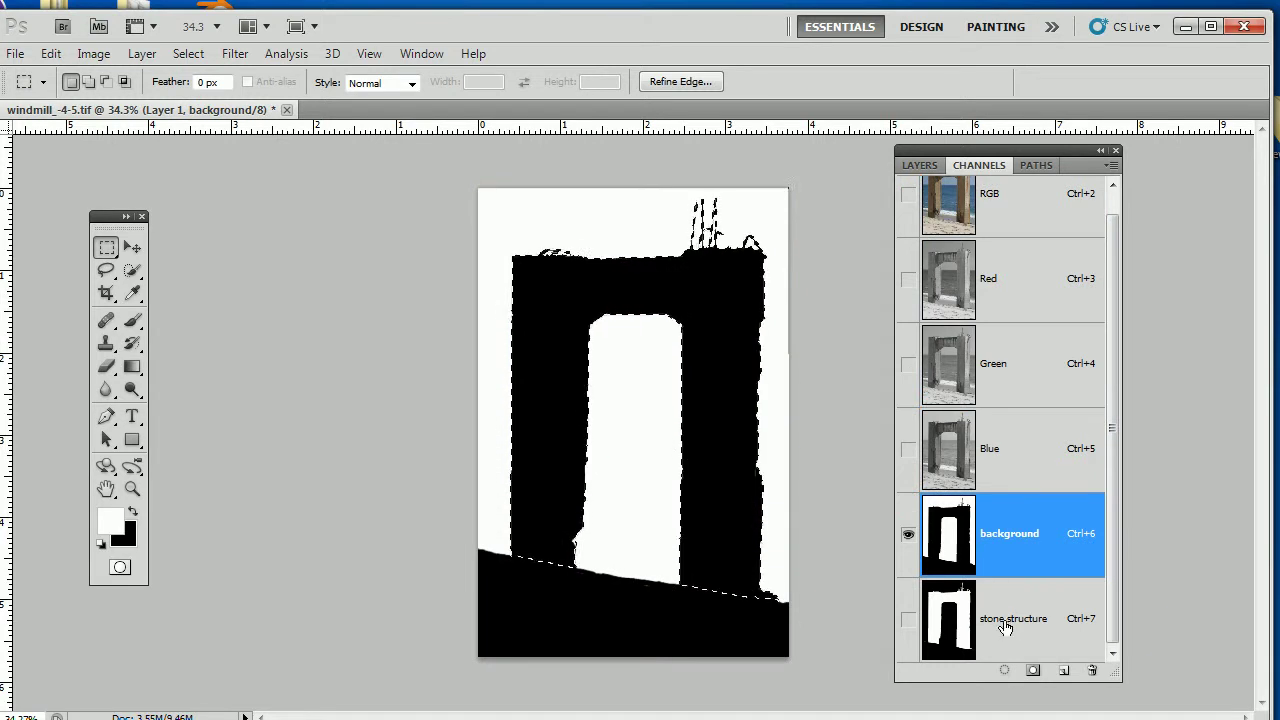
{"action": "left_click", "coordinate": [945, 625]}
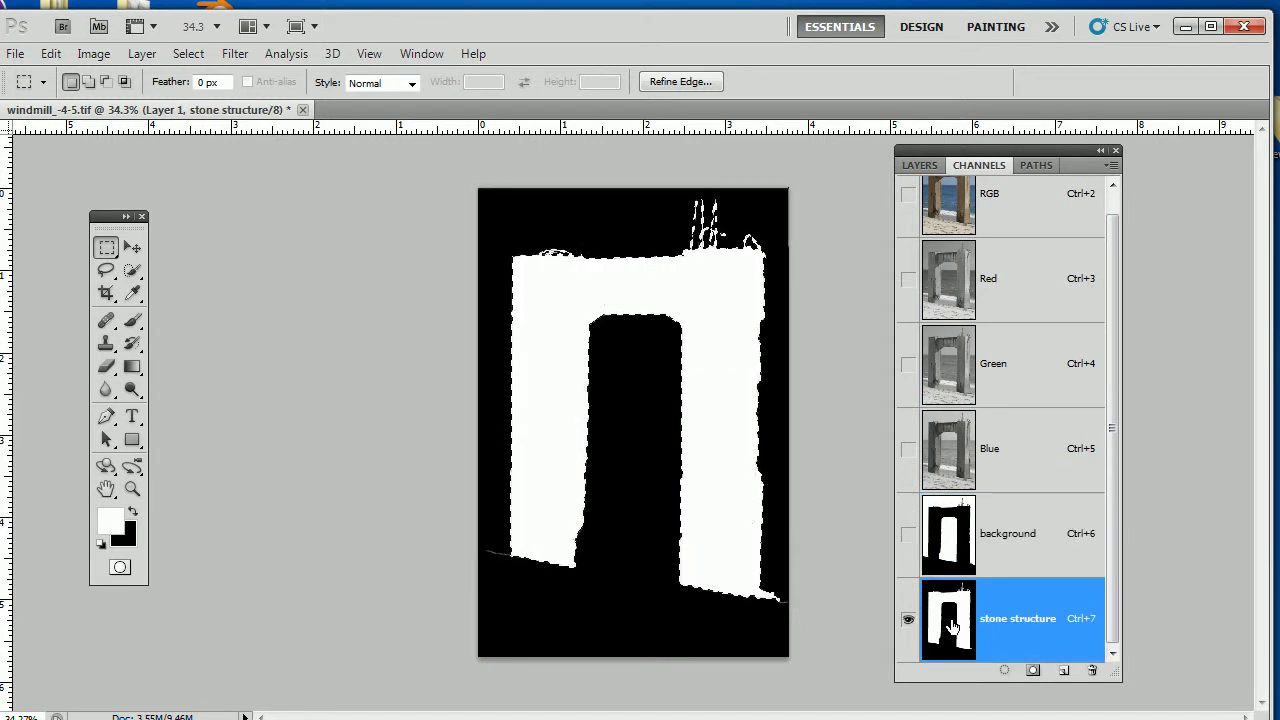
{"action": "left_click", "coordinate": [952, 538]}
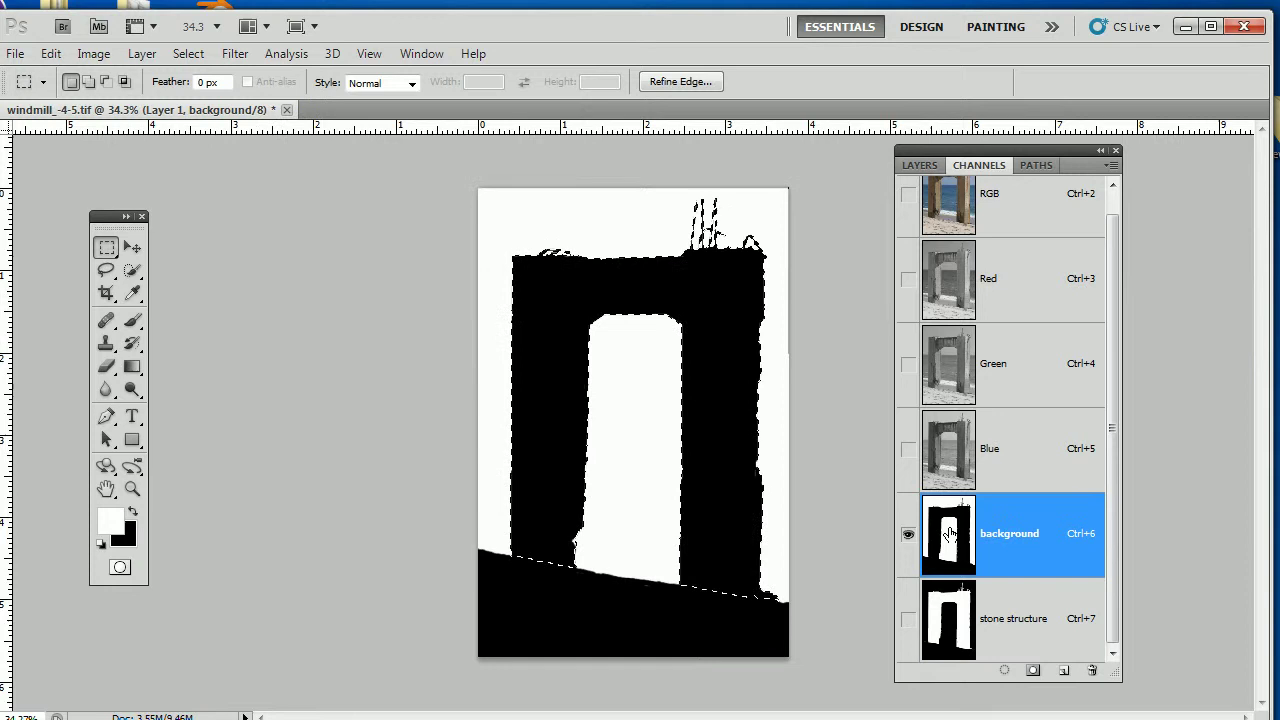
Return to the RGB composite channel and deselect the concrete structure.
{"action": "left_click", "coordinate": [1010, 200]}
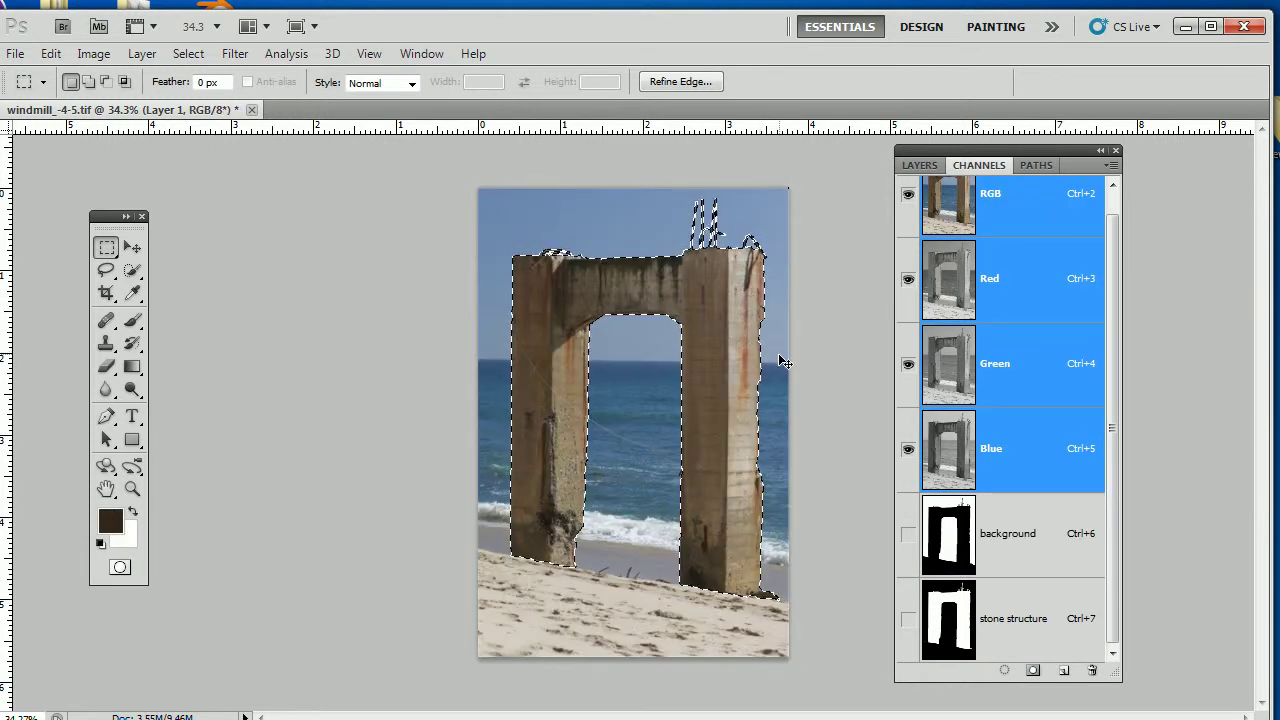
{"action": "key", "text": "ctrl+d"}
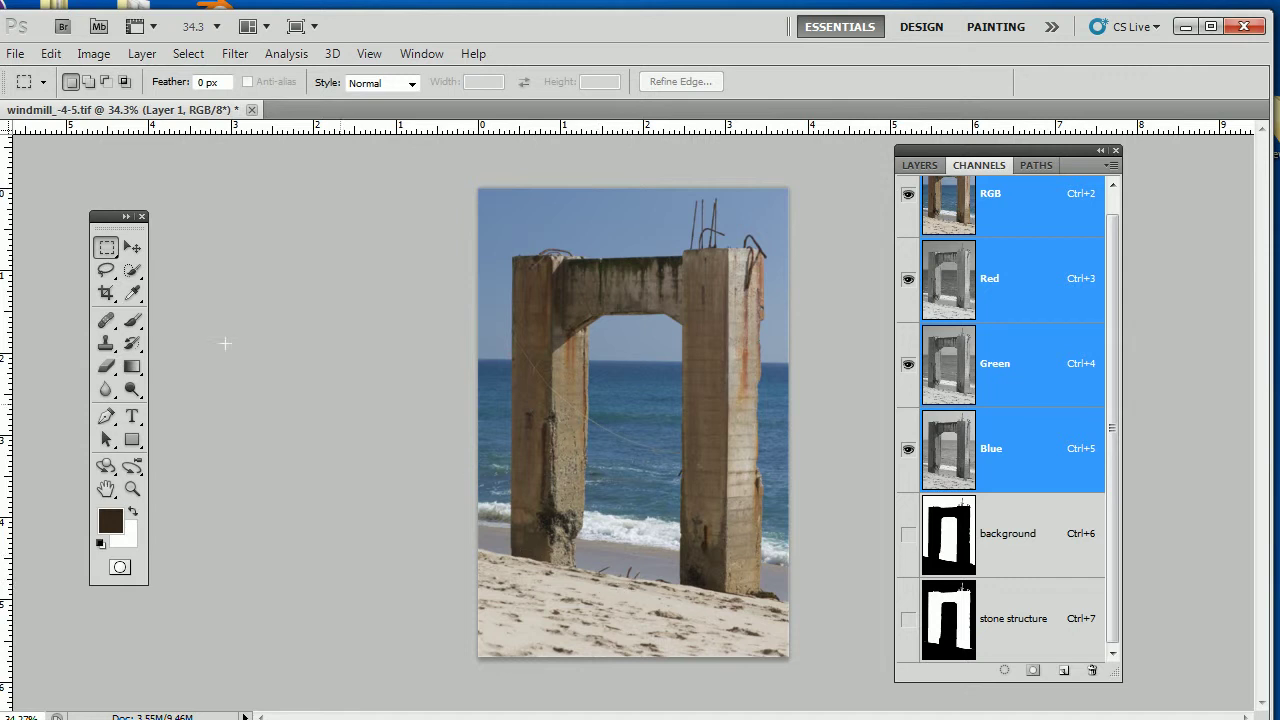
Select the sandy beach in the foreground with the Quick Selection tool, using a brush size of 108.
{"action": "left_click", "coordinate": [132, 270]}
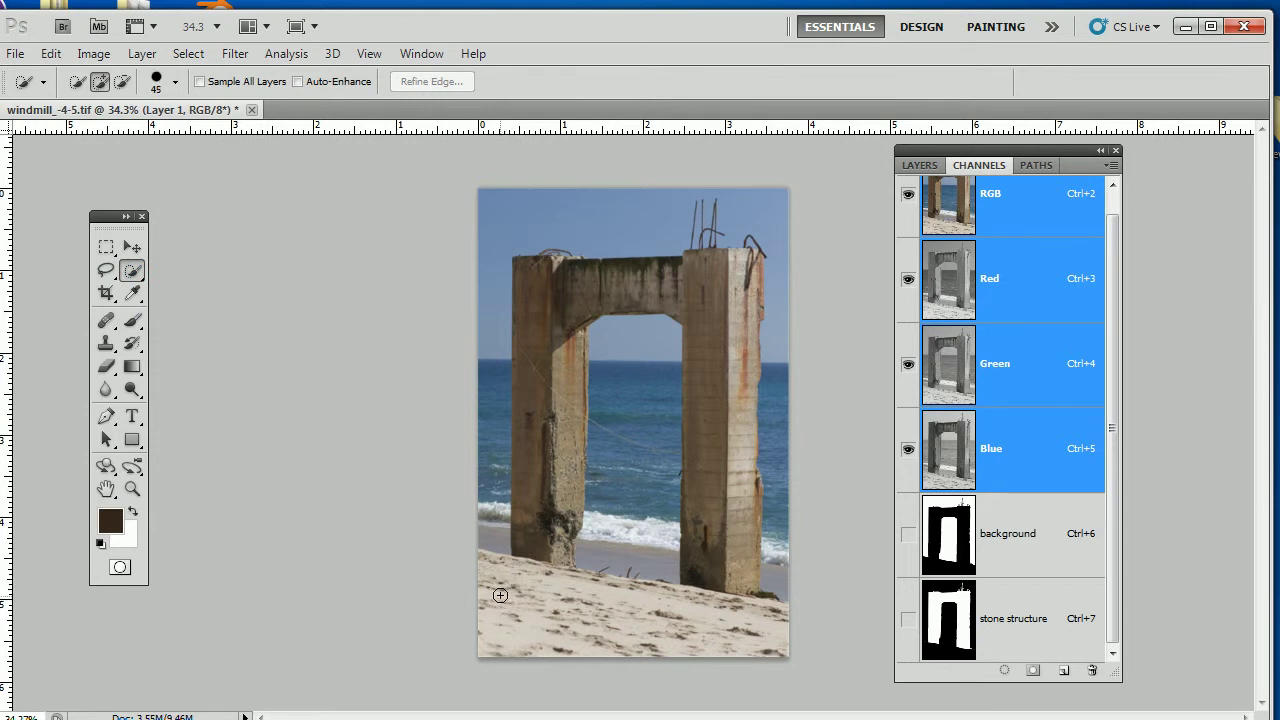
{"action": "key", "text": "]"}
{"action": "left_click_drag", "start_coordinate": [522, 599], "coordinate": [542, 607]}
{"action": "mouse_move", "coordinate": [459, 626]}
{"action": "left_mouse_down"}
{"action": "mouse_move", "coordinate": [556, 654]}
{"action": "mouse_move", "coordinate": [762, 663]}
{"action": "left_mouse_up"}
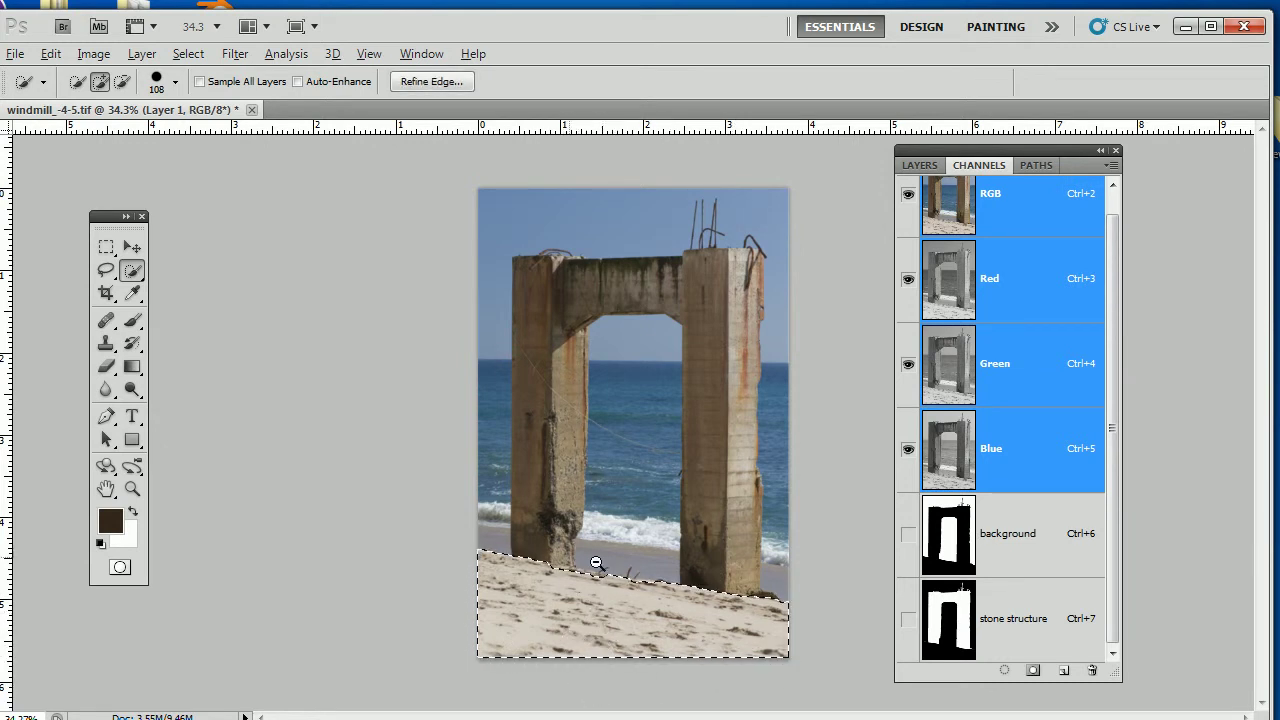
Refine the sand selection's upper edge around the pillar bases with a Quick Selection brush of size 10.
{"action": "left_click_drag", "start_coordinate": [596, 563], "coordinate": [642, 577]}
{"action": "left_click_drag", "start_coordinate": [636, 574], "coordinate": [623, 463]}
{"action": "left_click_drag", "start_coordinate": [543, 488], "coordinate": [557, 492]}
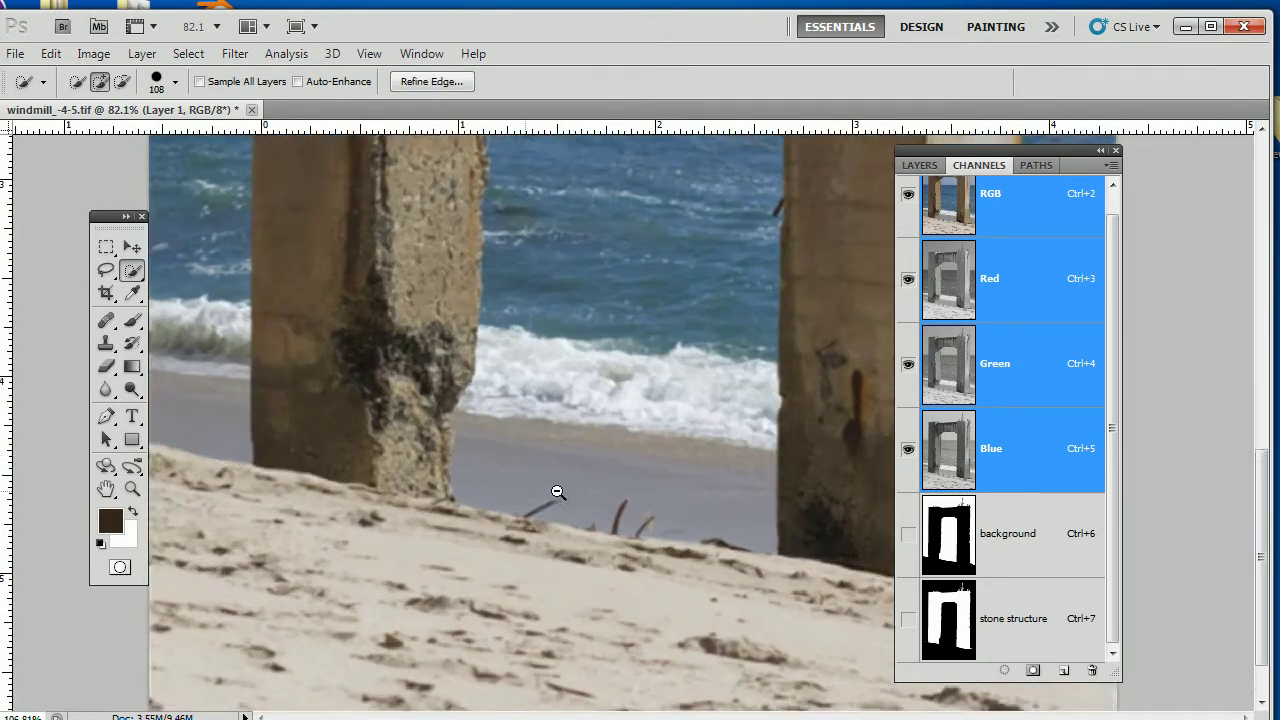
{"action": "scroll", "coordinate": [558, 492], "scroll_direction": "up", "scroll_amount": 1}
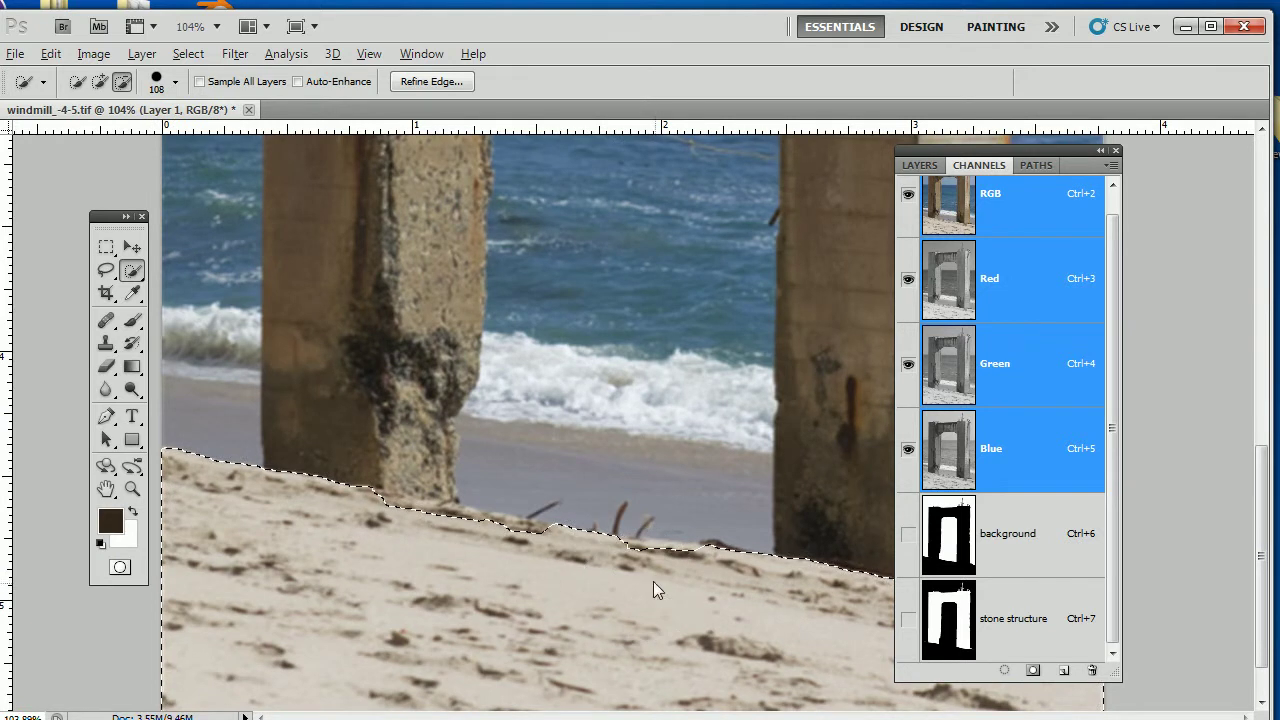
{"action": "left_click_drag", "start_coordinate": [653, 581], "coordinate": [585, 561]}
{"action": "key", "text": "bracketleft"}
{"action": "mouse_move", "coordinate": [676, 546]}
{"action": "left_mouse_down"}
{"action": "mouse_move", "coordinate": [402, 496]}
{"action": "mouse_move", "coordinate": [430, 509]}
{"action": "mouse_move", "coordinate": [419, 484]}
{"action": "left_mouse_up"}
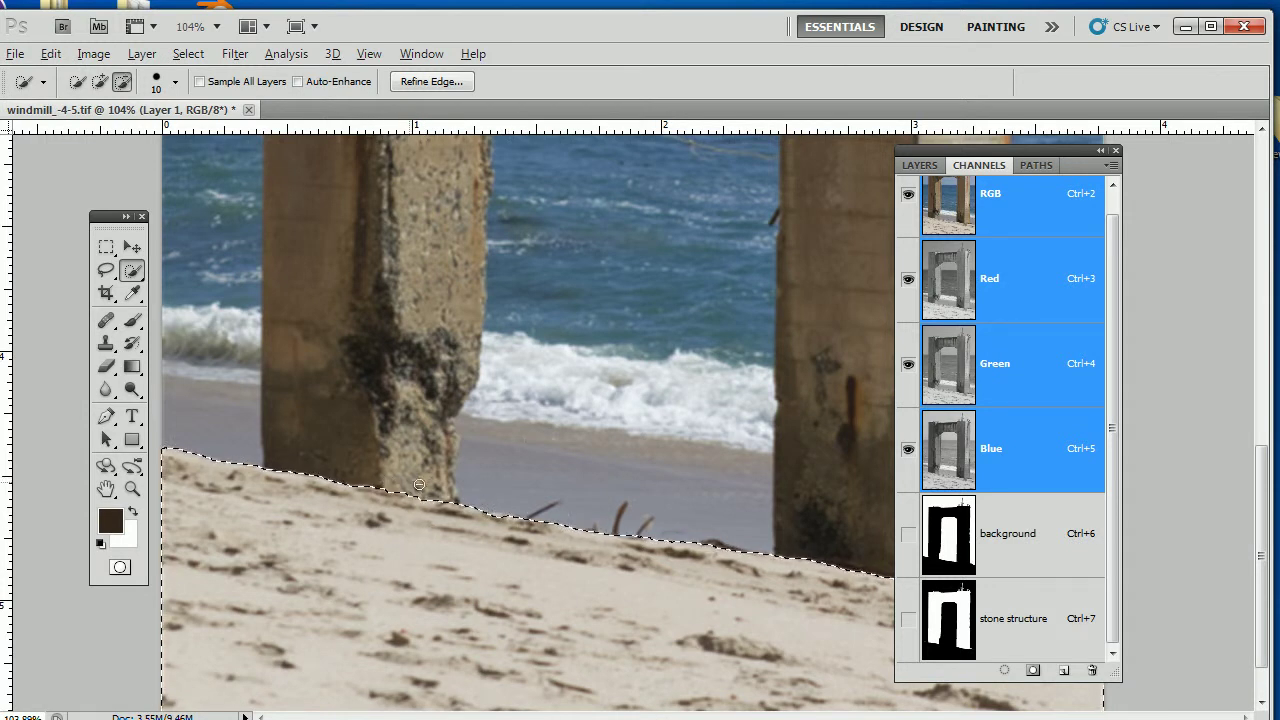
Collapse the Channels panel out of the way and check the sand selection's edge across the photo's full width.
{"action": "double_click", "coordinate": [1037, 152]}
{"action": "left_click_drag", "start_coordinate": [960, 152], "coordinate": [1074, 178]}
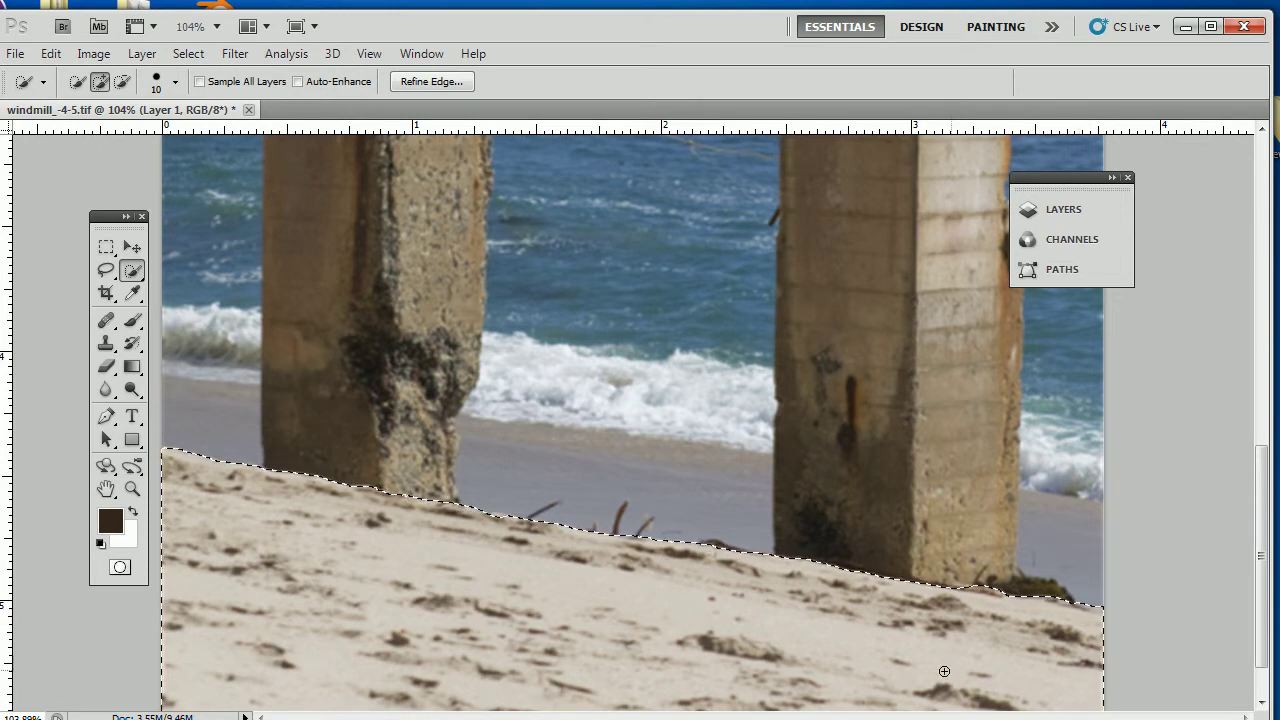
{"action": "key", "text": "alt"}
{"action": "left_click", "coordinate": [752, 500], "text": "alt"}
{"action": "left_click", "coordinate": [603, 557], "text": "alt"}
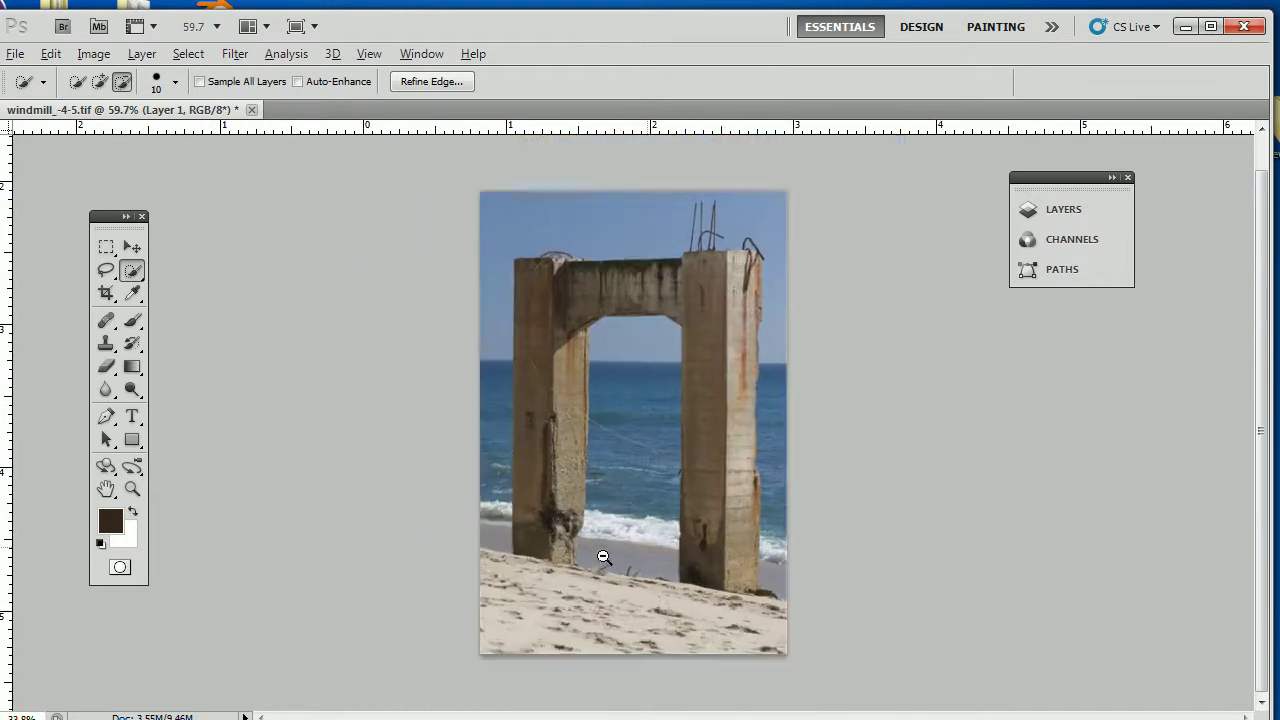
{"action": "left_click_drag", "start_coordinate": [603, 557], "coordinate": [686, 559]}
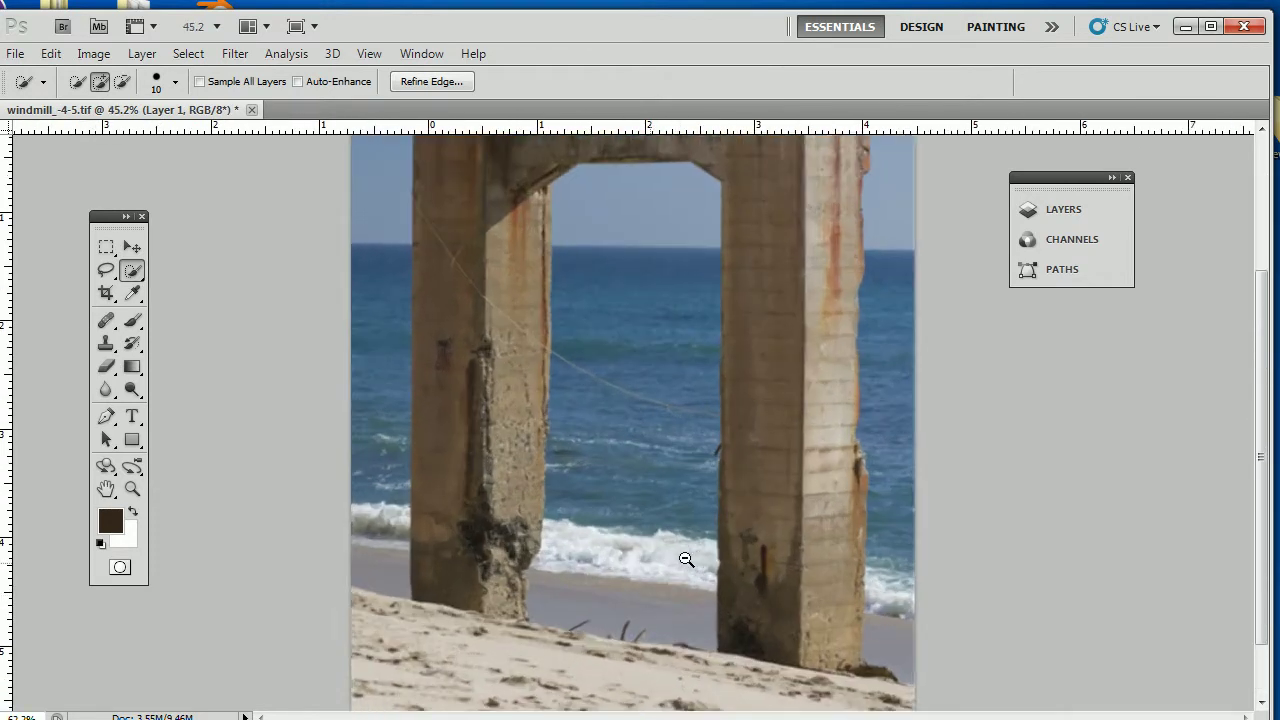
Save the sand selection as a new channel named "foreground".
{"action": "left_click", "coordinate": [188, 53]}
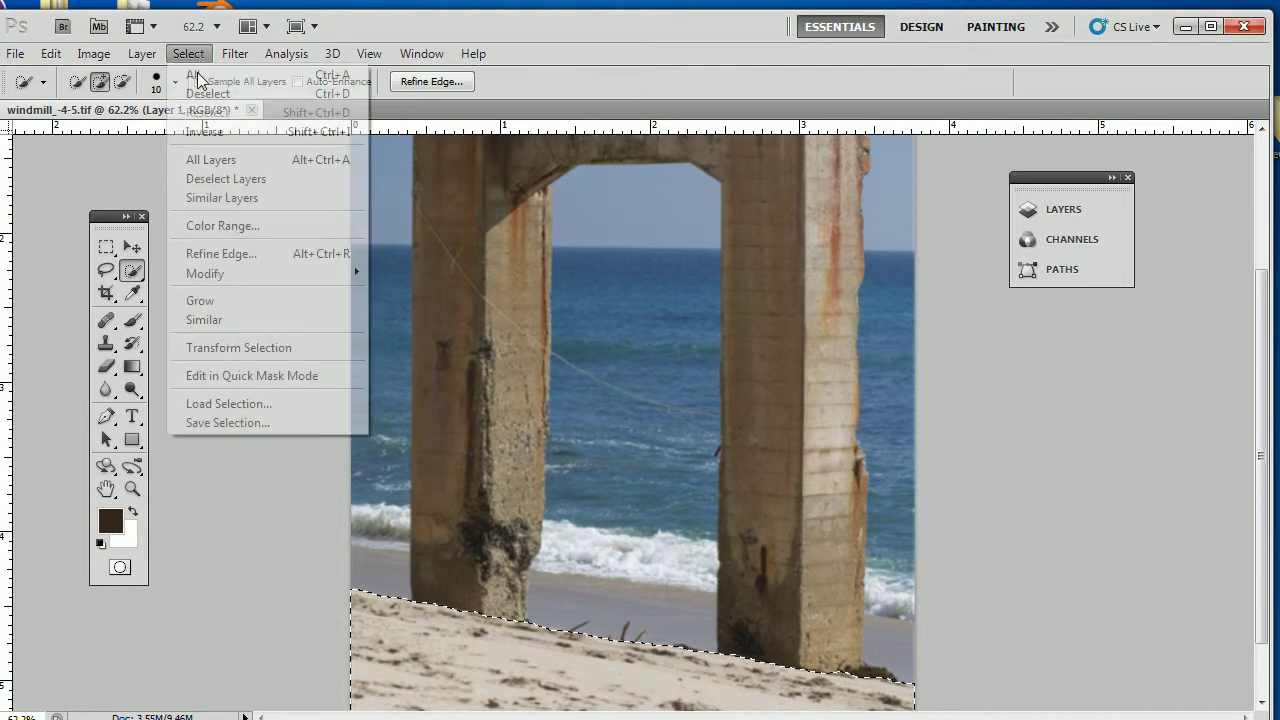
{"action": "left_click", "coordinate": [252, 425]}
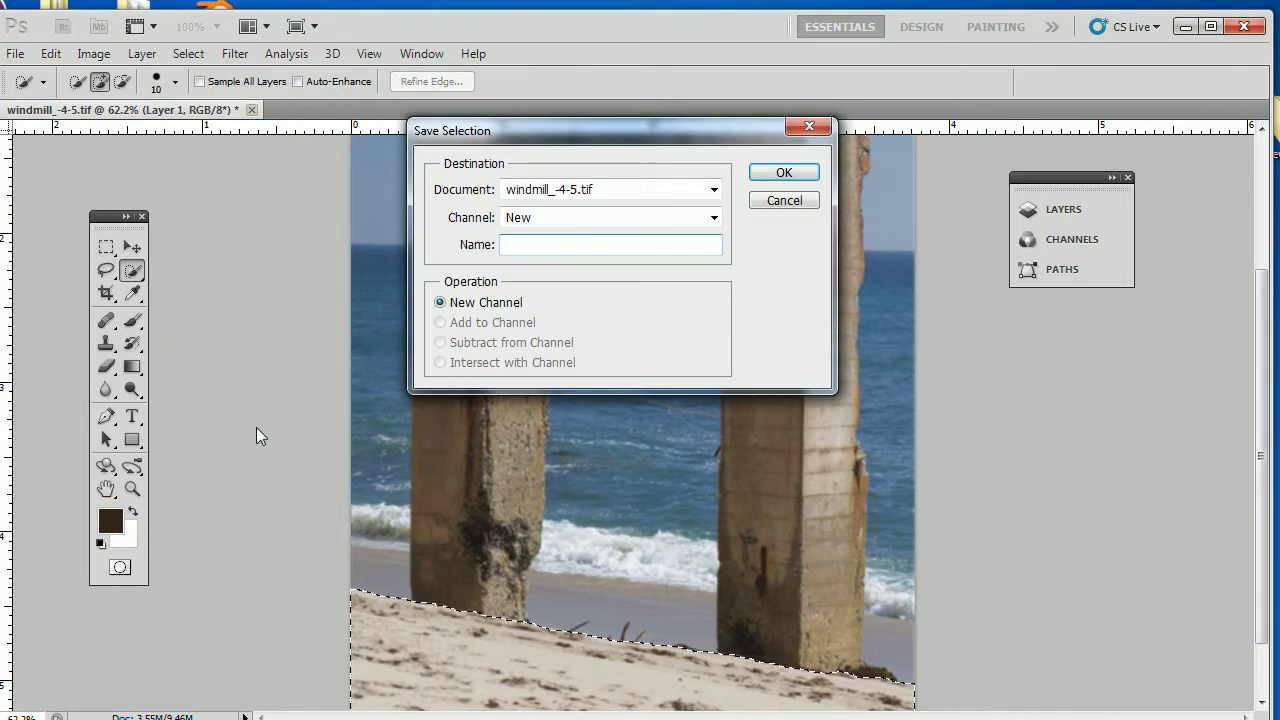
{"action": "type", "text": "foreground"}
{"action": "left_click", "coordinate": [786, 176]}
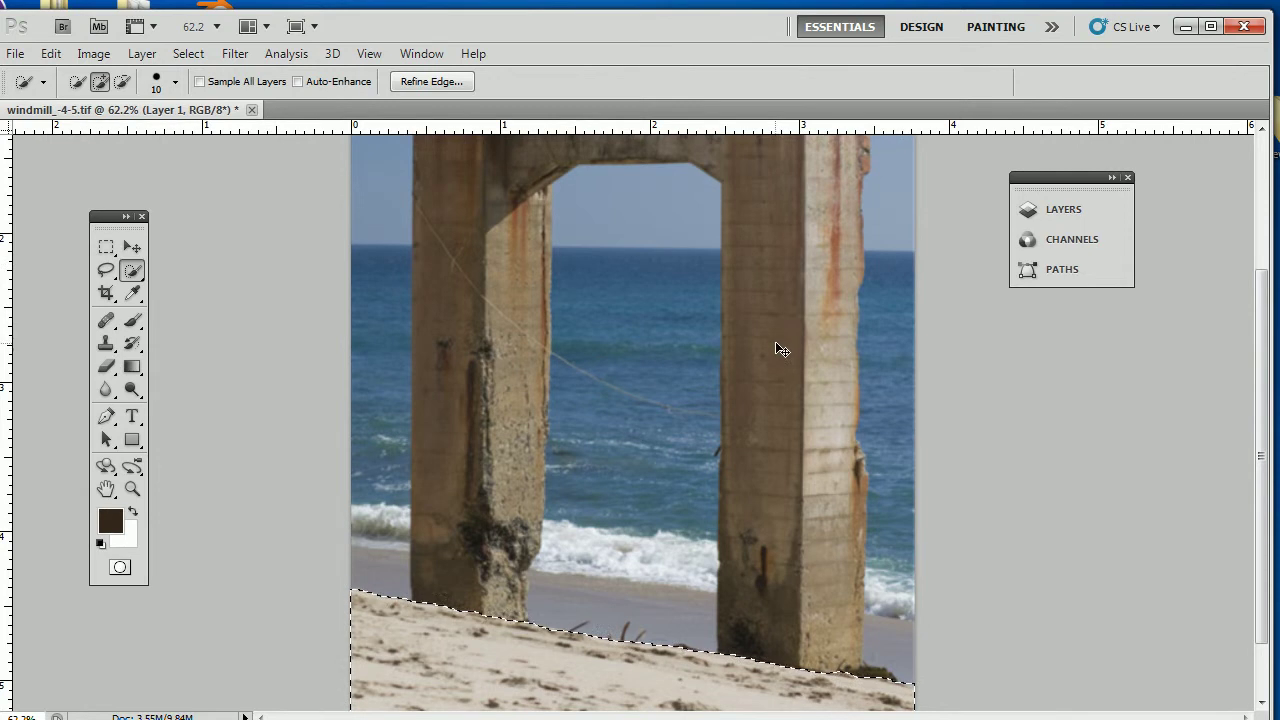
Deselect the sand and expand the Channels panel to show the saved foreground channel.
{"action": "key", "text": "ctrl+d"}
{"action": "left_click", "coordinate": [1112, 178]}
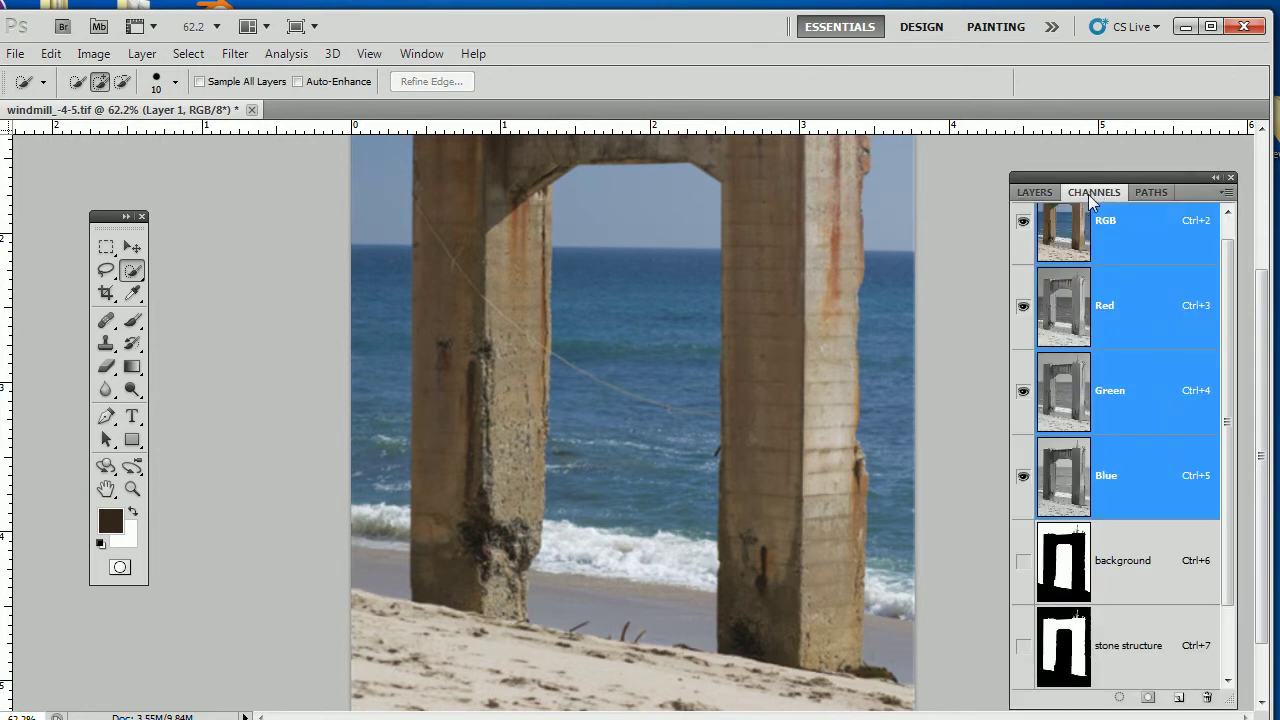
{"action": "left_click_drag", "start_coordinate": [1115, 178], "coordinate": [1087, 156]}
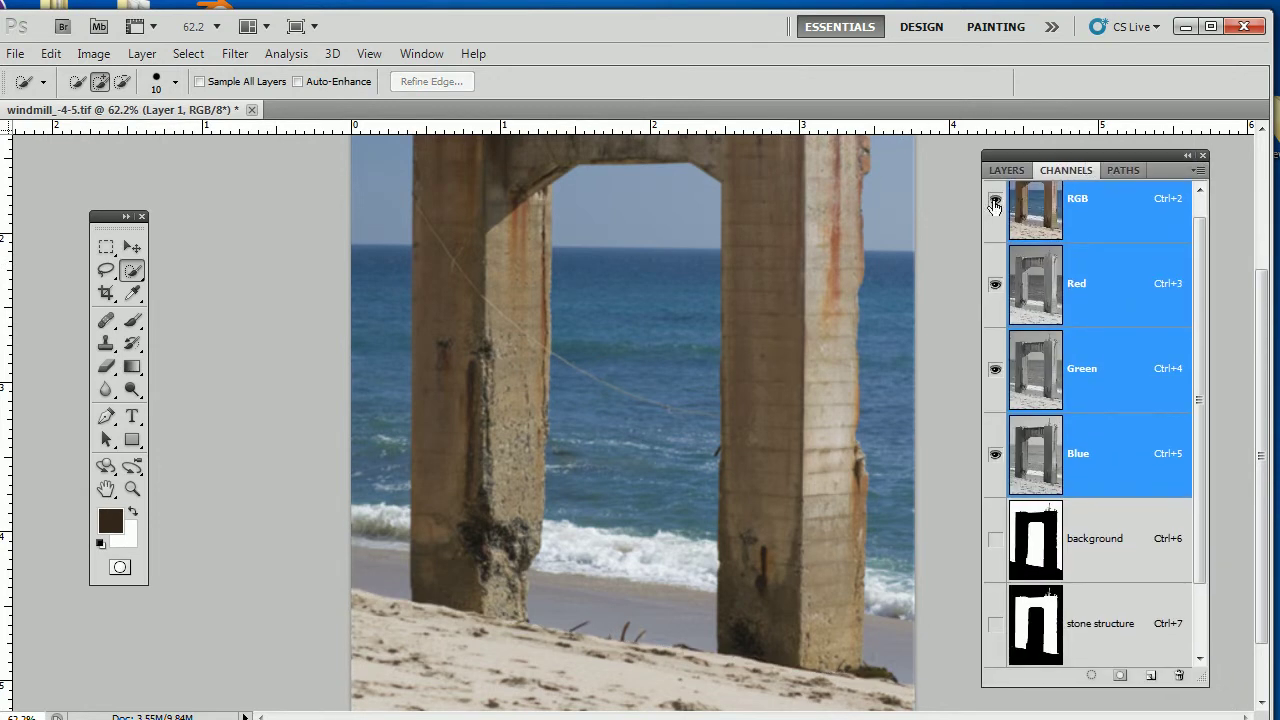
{"action": "left_click_drag", "start_coordinate": [729, 420], "coordinate": [687, 426]}
{"action": "scroll", "coordinate": [1190, 339], "scroll_direction": "down", "scroll_amount": 1}
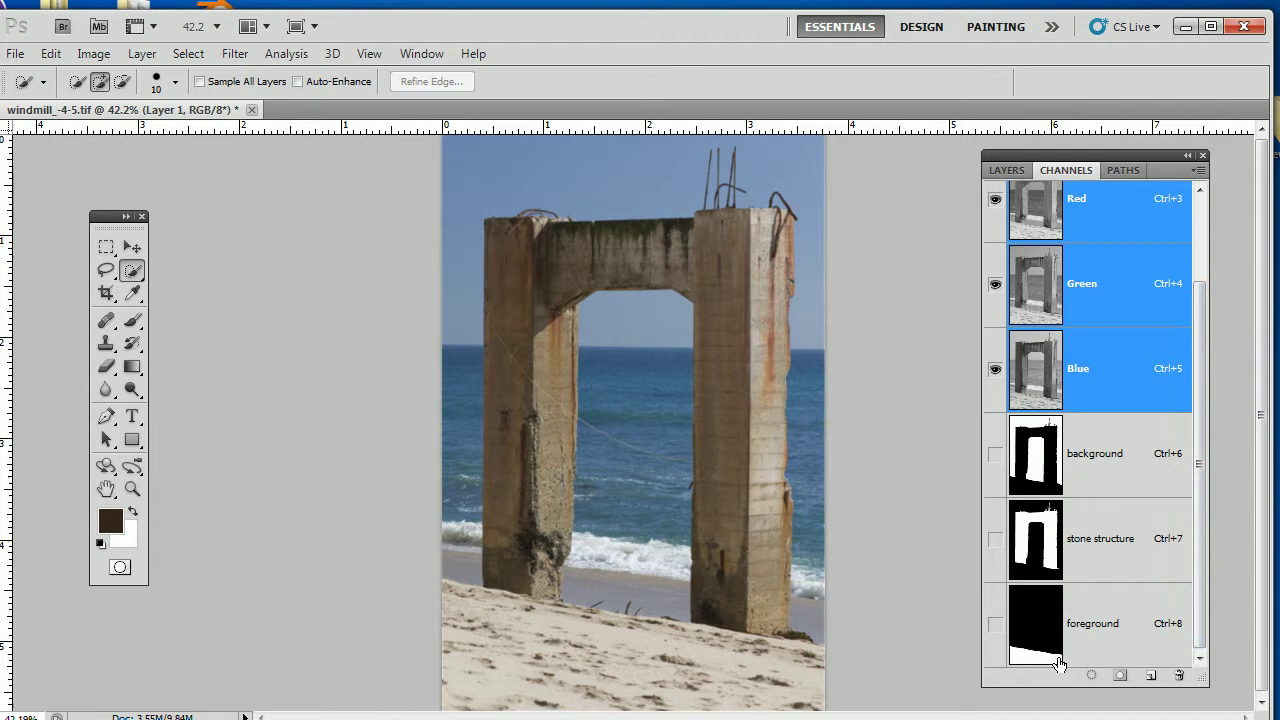
View the background, stone structure and foreground channels one after another as black-and-white masks.
{"action": "left_click", "coordinate": [1042, 463]}
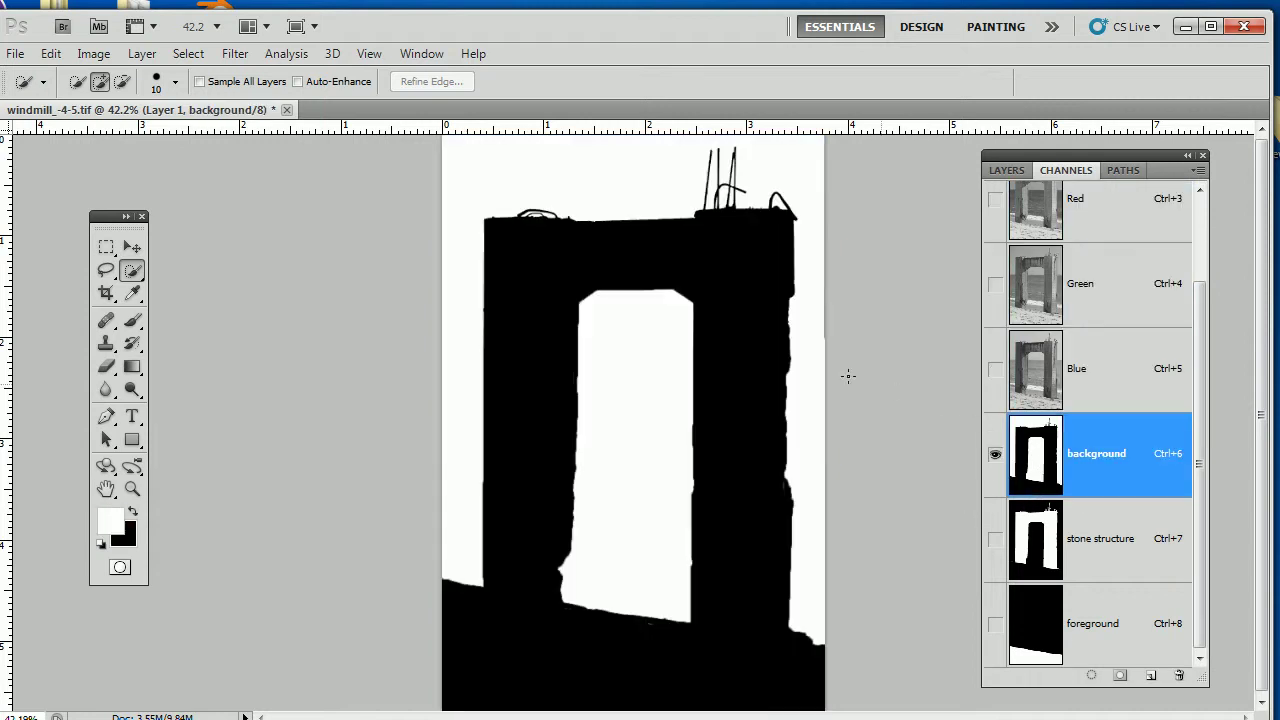
{"action": "key", "text": "h"}
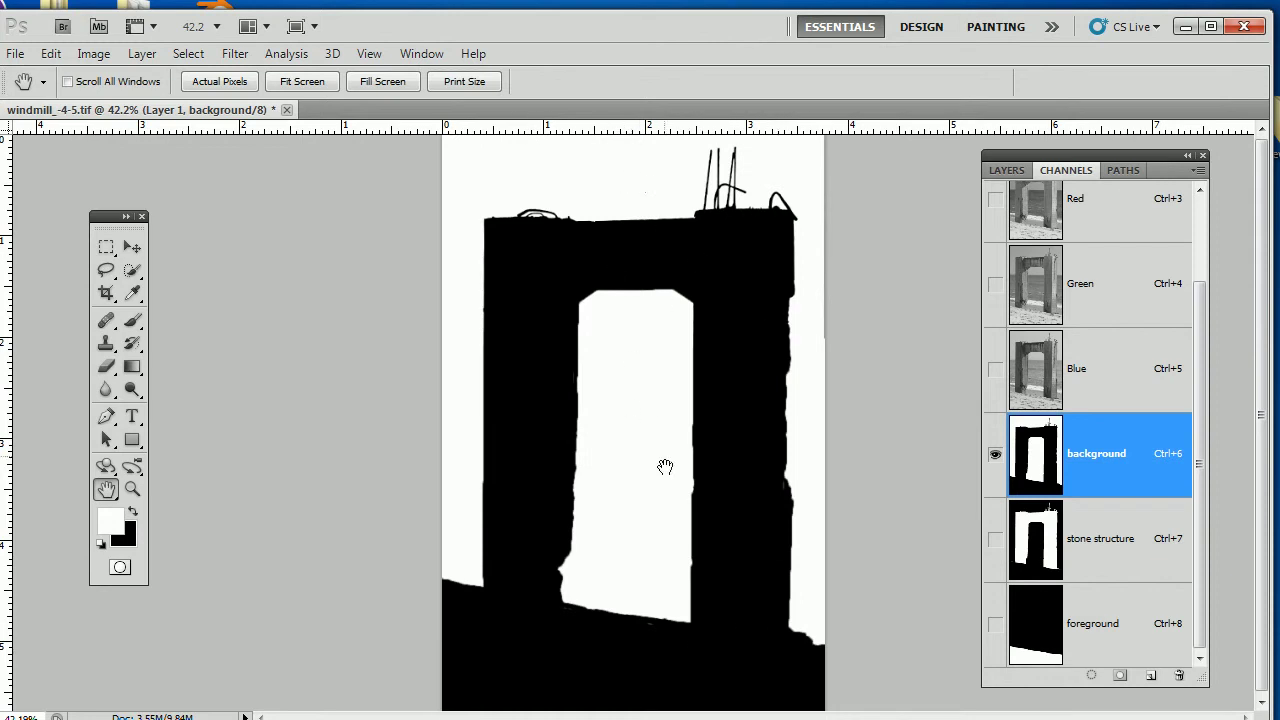
{"action": "left_click", "coordinate": [1038, 550]}
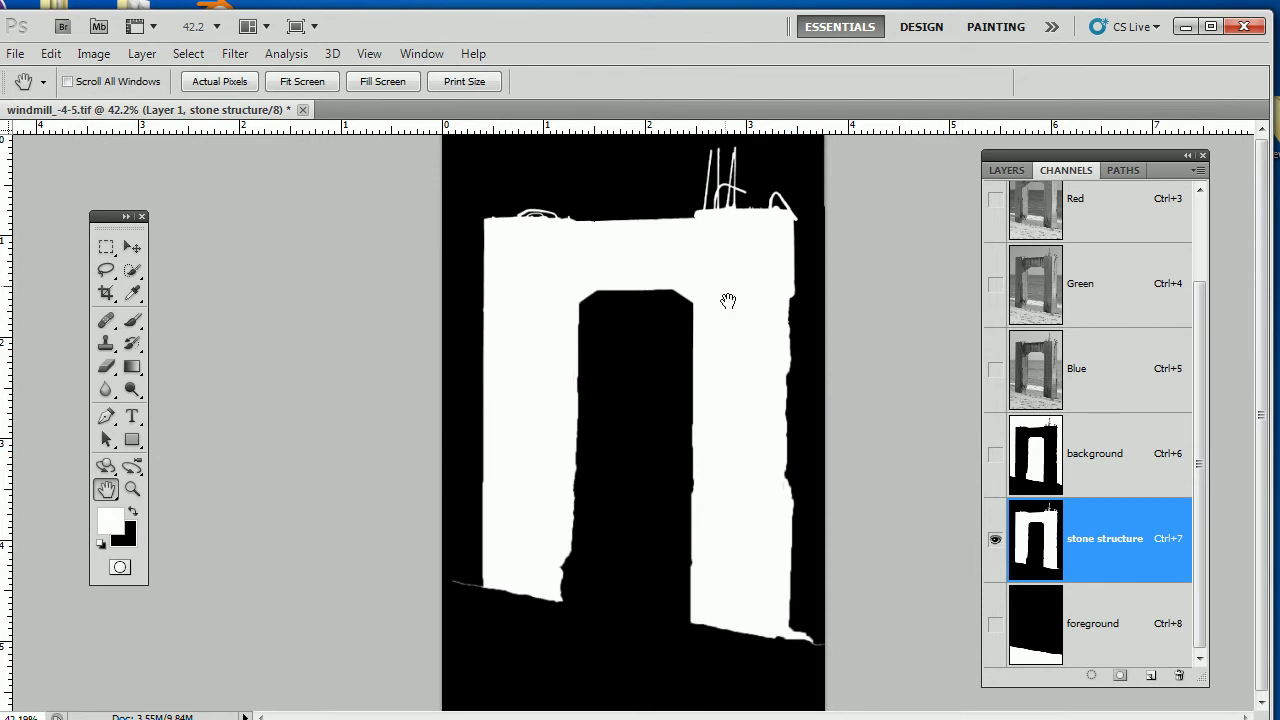
{"action": "left_click", "coordinate": [1038, 640]}
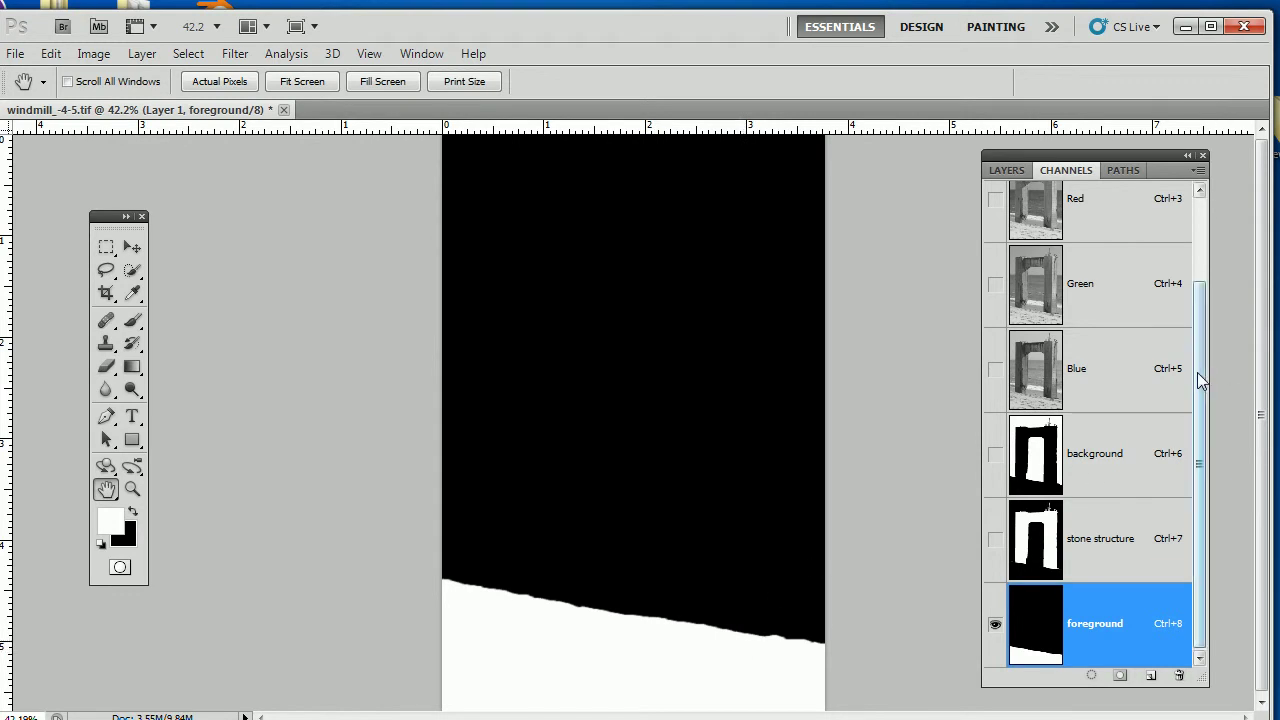
Return to the RGB composite channel and load the background channel as a selection.
{"action": "mouse_move", "coordinate": [1200, 380]}
{"action": "left_mouse_down"}
{"action": "mouse_move", "coordinate": [1194, 329]}
{"action": "mouse_move", "coordinate": [1133, 241]}
{"action": "mouse_move", "coordinate": [1191, 323]}
{"action": "mouse_move", "coordinate": [1193, 370]}
{"action": "left_mouse_up"}
{"action": "left_click", "coordinate": [1098, 240]}
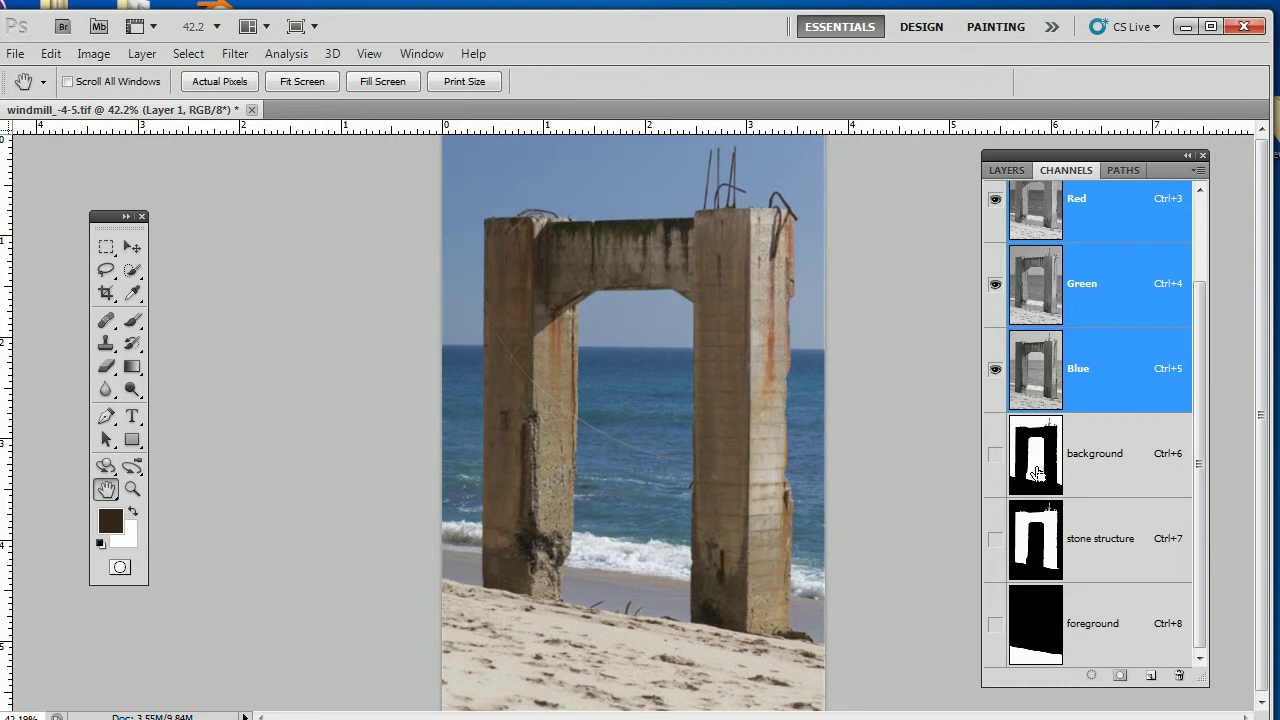
{"action": "left_click", "coordinate": [1035, 455], "text": "ctrl"}
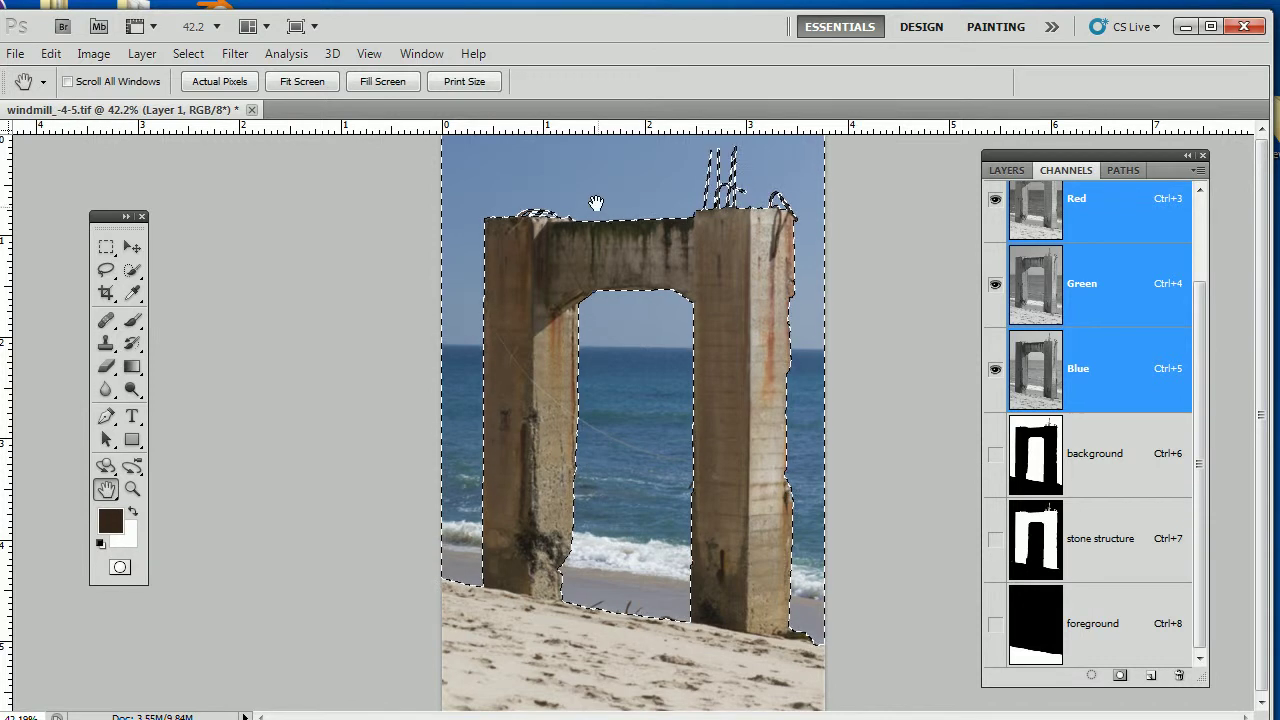
{"action": "key", "text": "ctrl+d"}
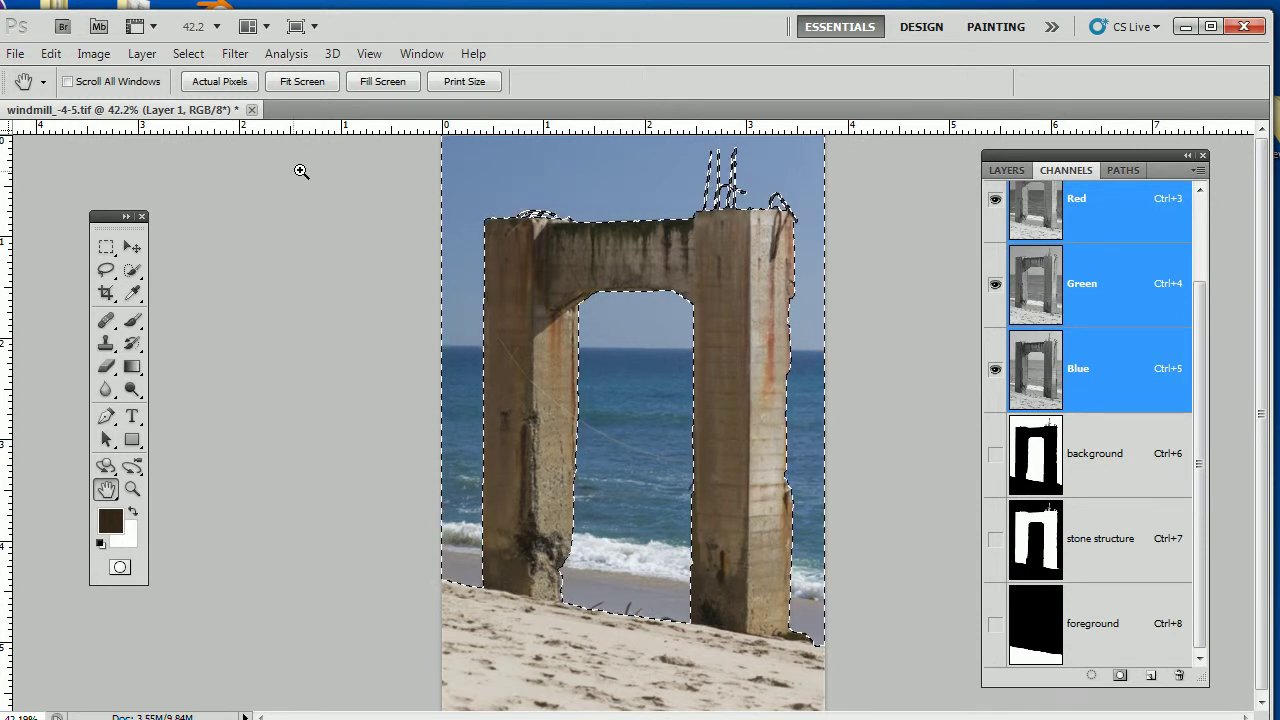
{"action": "key", "text": "ctrl+l"}
{"action": "left_click_drag", "start_coordinate": [300, 208], "coordinate": [282, 149]}
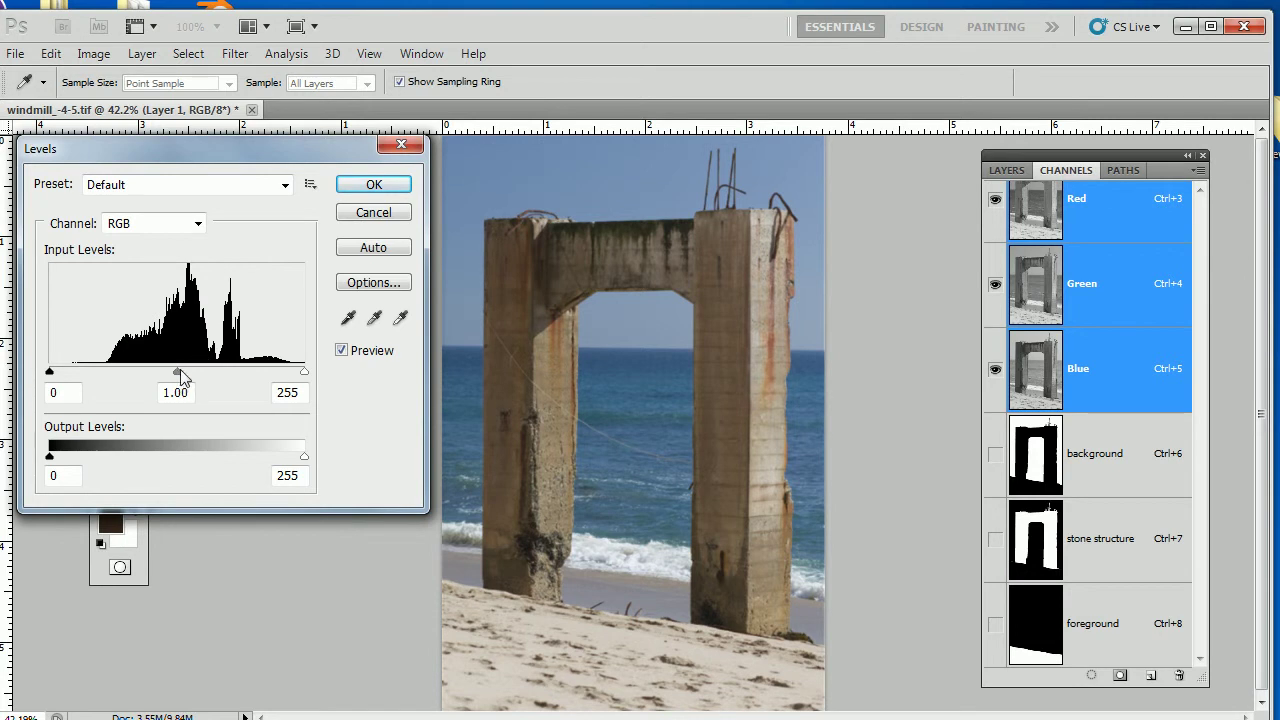
{"action": "left_click_drag", "start_coordinate": [179, 370], "coordinate": [228, 383]}
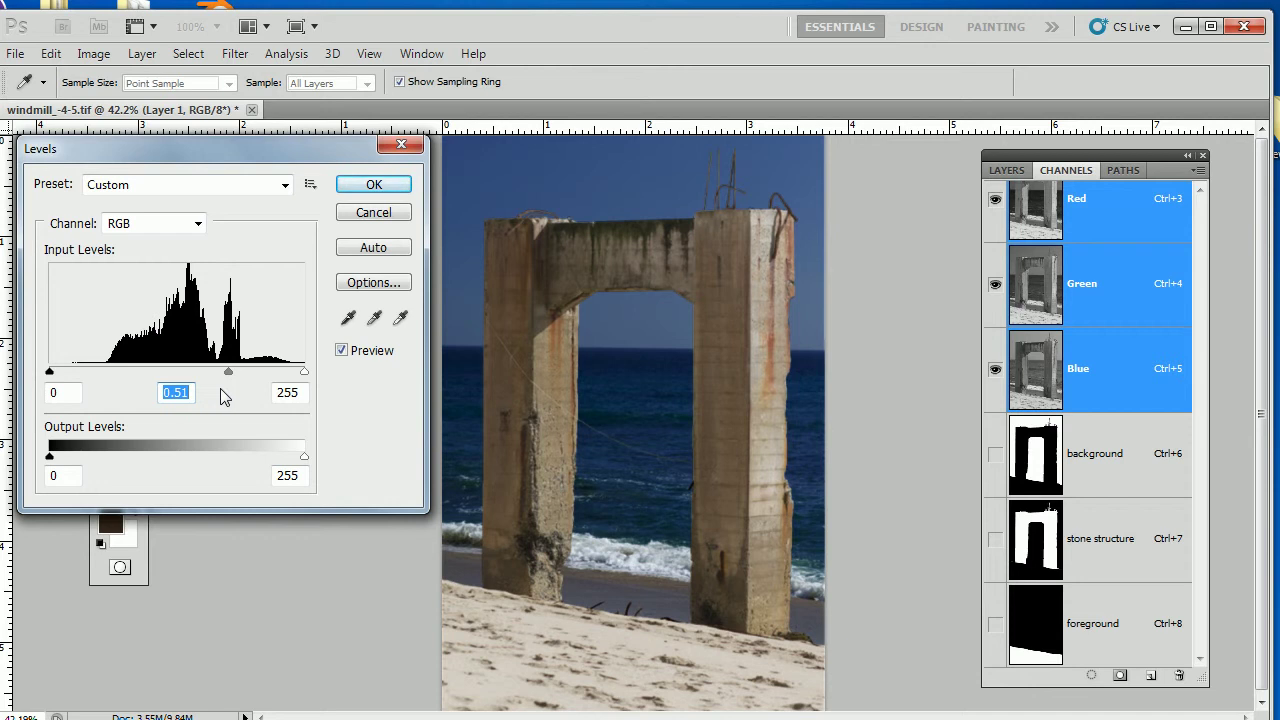
{"action": "left_click", "coordinate": [400, 146]}
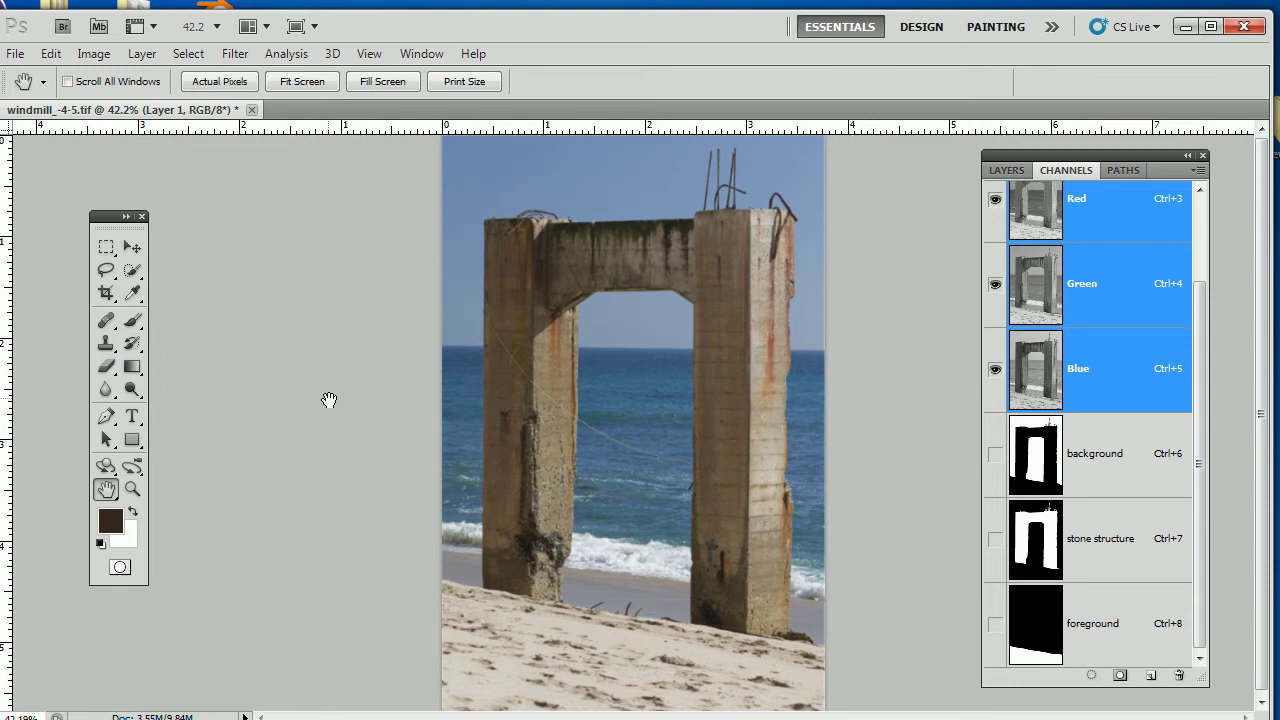
Darken the midtones of the selected sky and sea with a Levels adjustment.
{"action": "key", "text": "ctrl+l"}
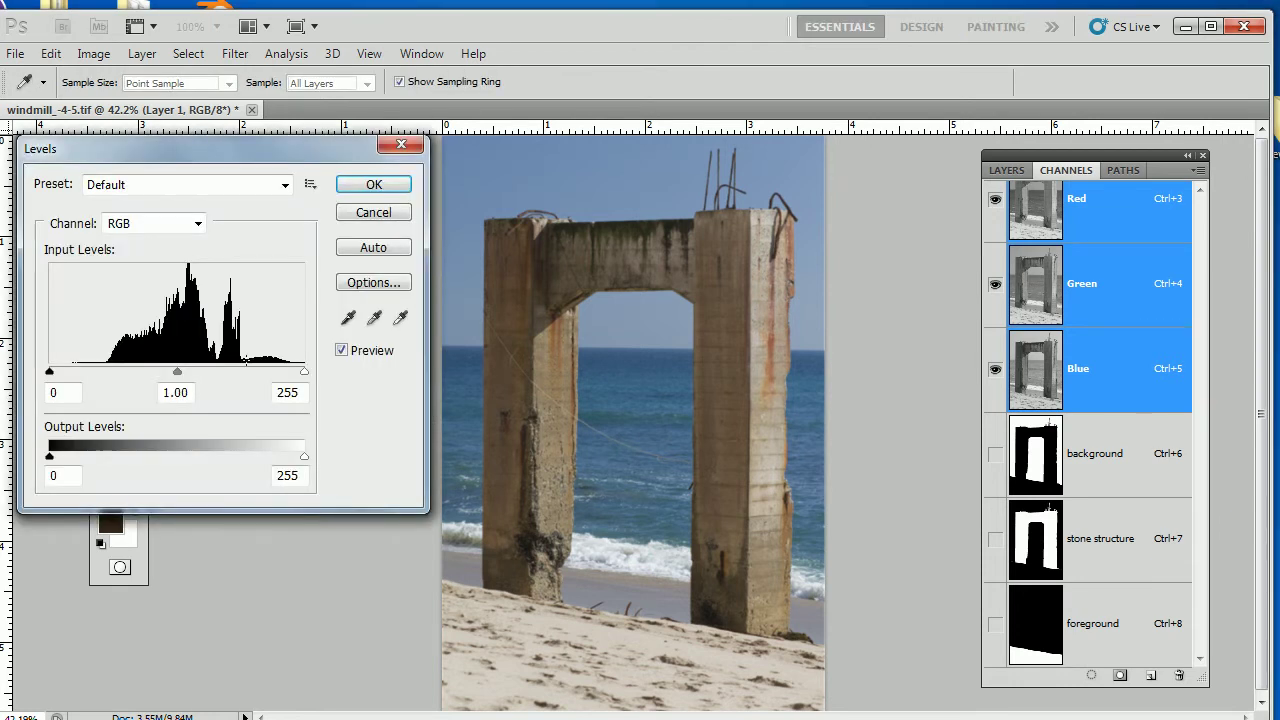
{"action": "left_click_drag", "start_coordinate": [184, 372], "coordinate": [226, 381]}
{"action": "left_click", "coordinate": [388, 190]}
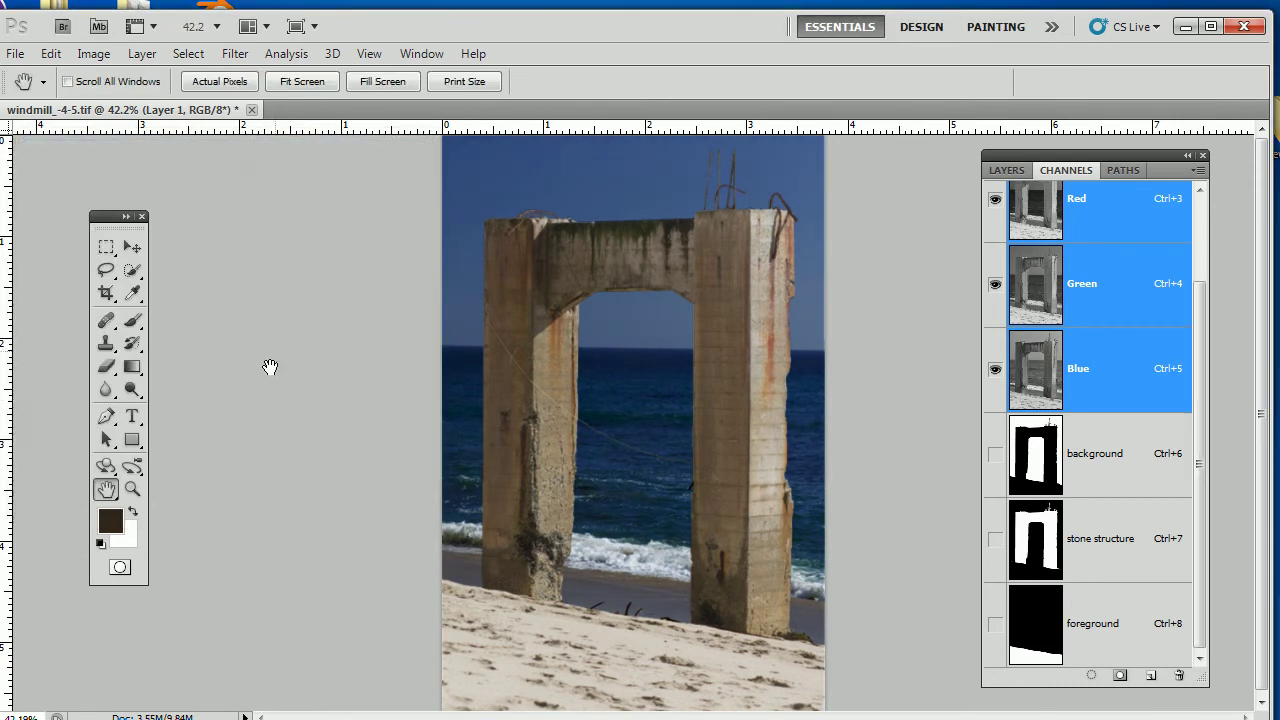